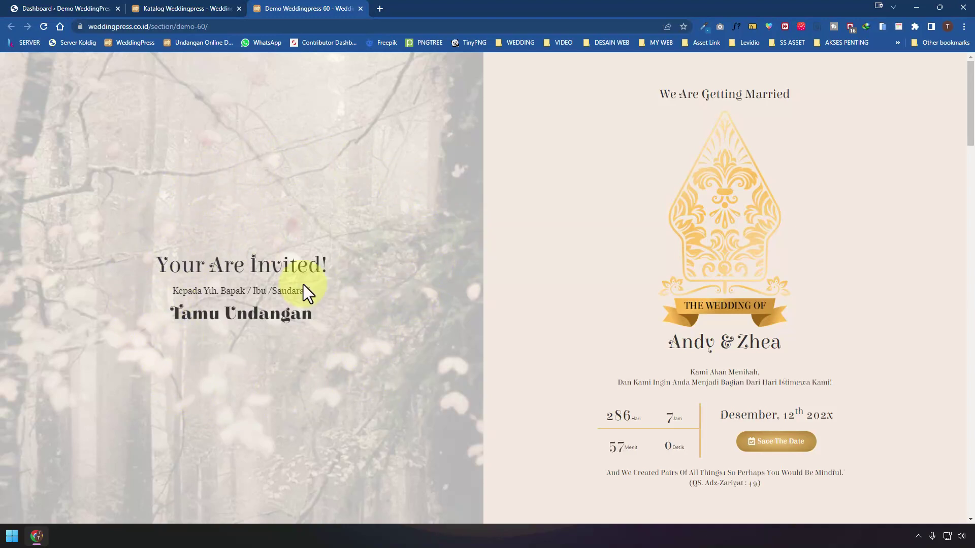
# Examine the desktop layout of the Demo Weddingpress 60 invitation page, from the opening section through gallery, wishes and gift sections
pyautogui.scroll(-1, 457, 244)
pyautogui.scroll(1, 575, 239)
pyautogui.scroll(-3, 571, 221)
pyautogui.scroll(3, 571, 214)
pyautogui.scroll(-9, 570, 214)
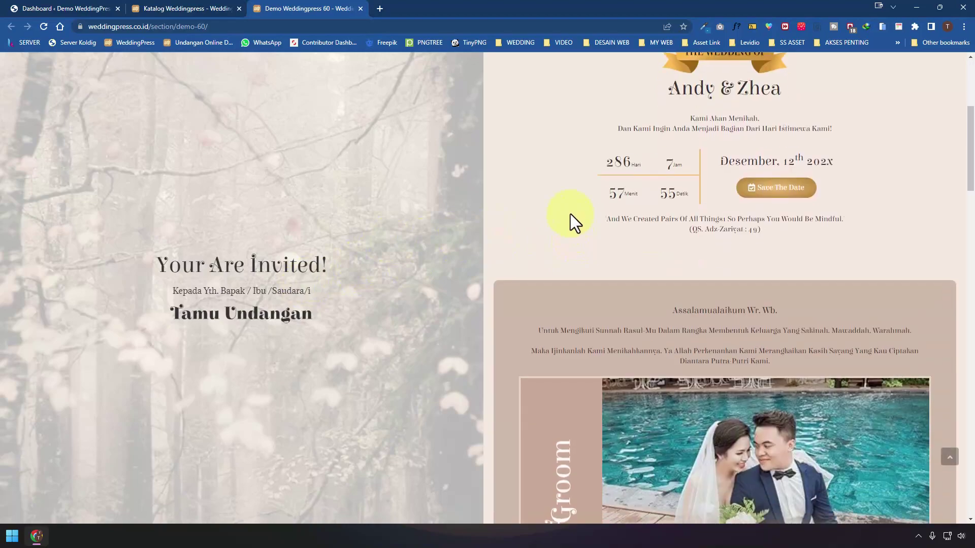
pyautogui.scroll(-14, 571, 215)
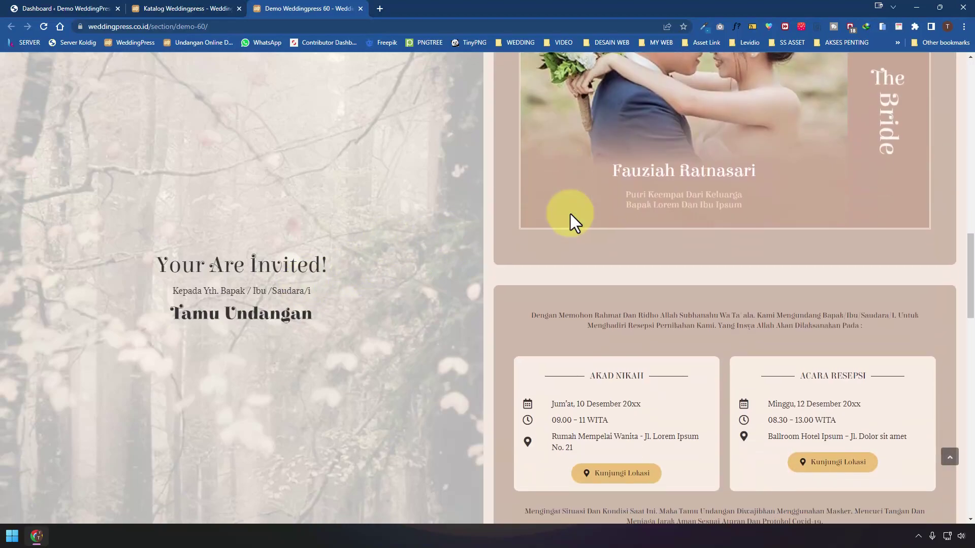
pyautogui.scroll(-10, 569, 212)
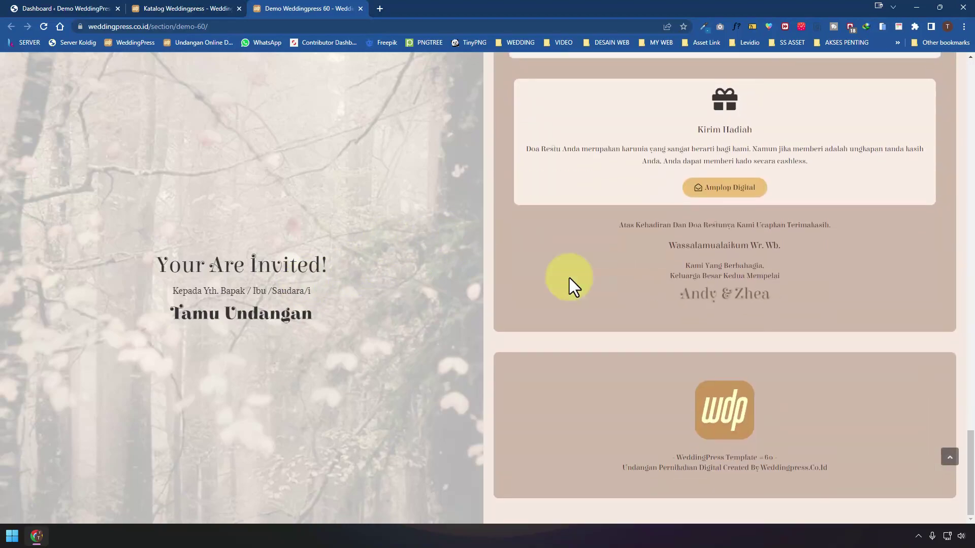
pyautogui.scroll(13, 570, 283)
pyautogui.scroll(15, 572, 241)
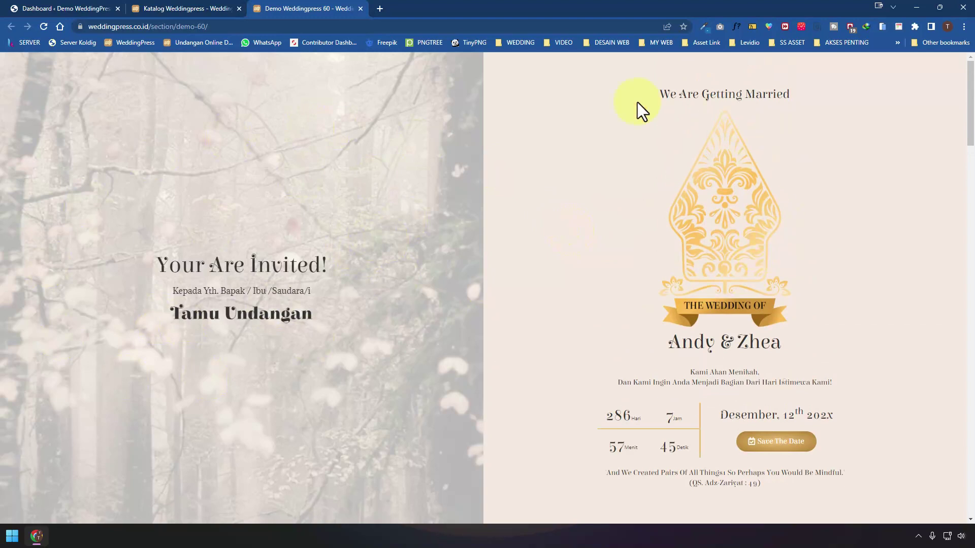
pyautogui.moveTo(629, 91); pyautogui.dragTo(765, 98)
pyautogui.scroll(-10, 651, 274)
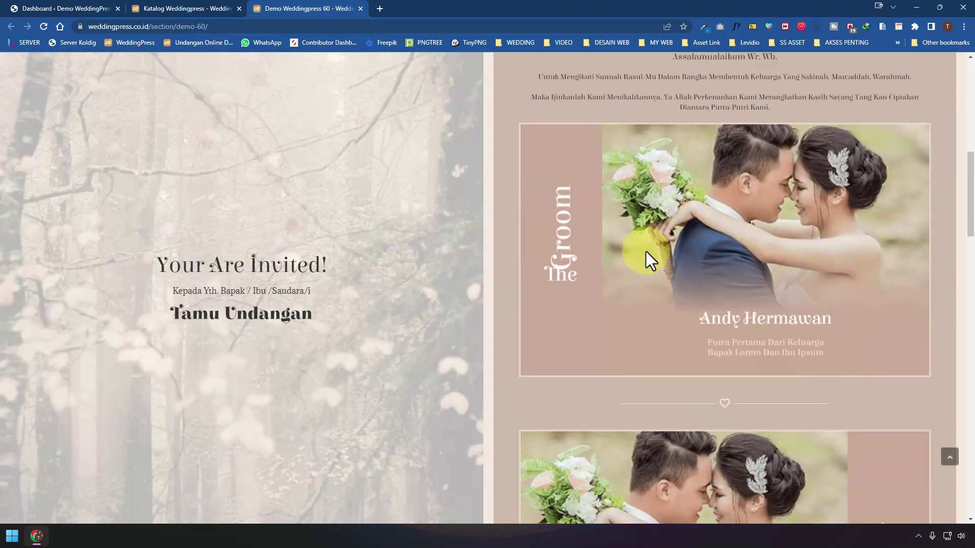
pyautogui.scroll(-10, 691, 236)
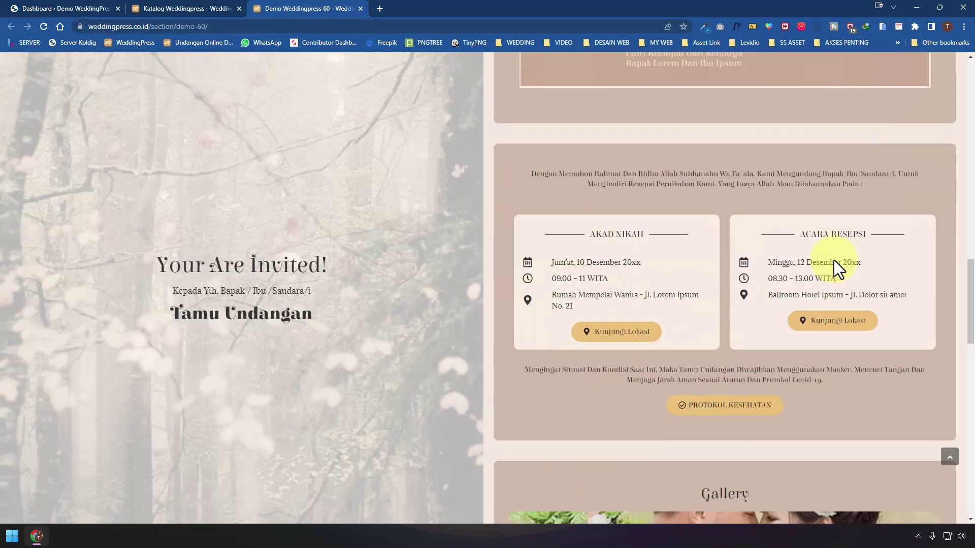
pyautogui.scroll(-11, 736, 305)
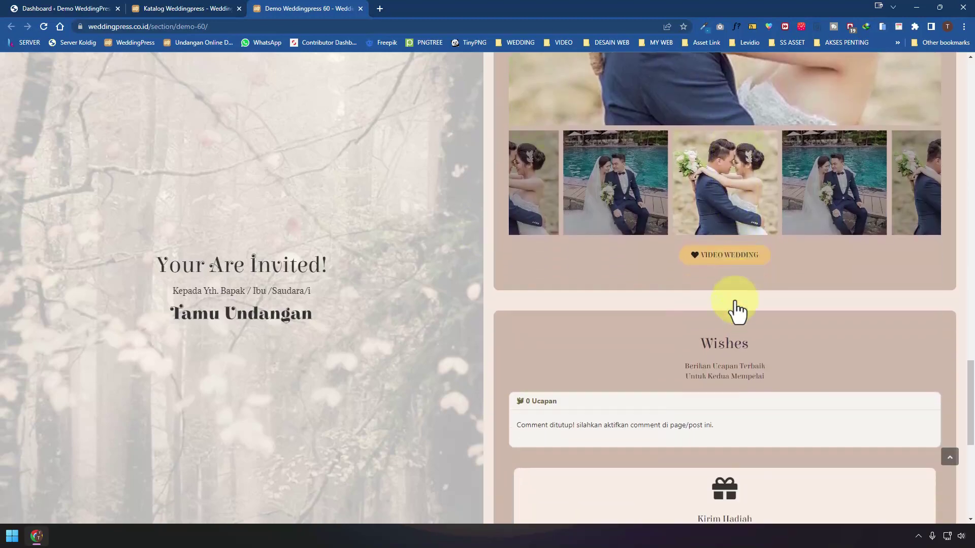
pyautogui.scroll(-5, 734, 302)
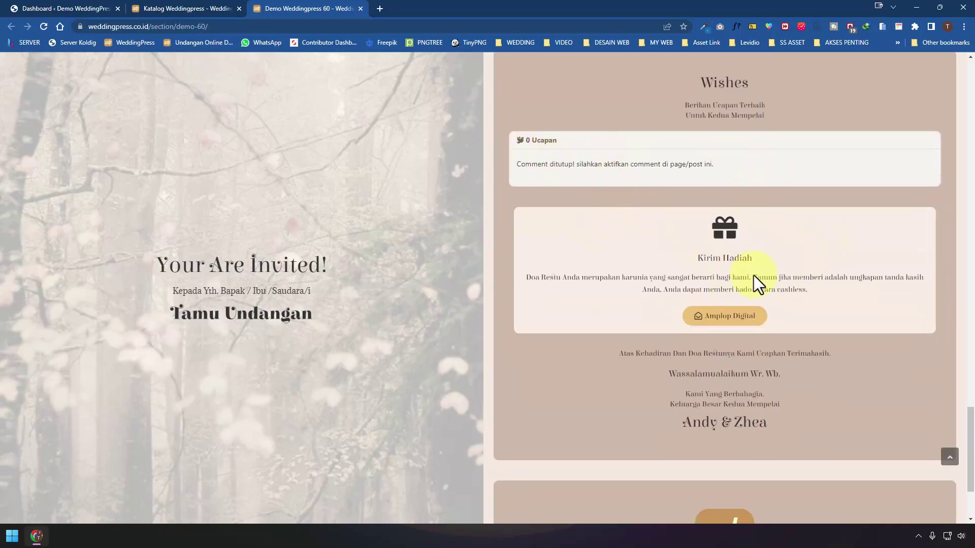
pyautogui.scroll(-2, 792, 285)
pyautogui.scroll(12, 732, 310)
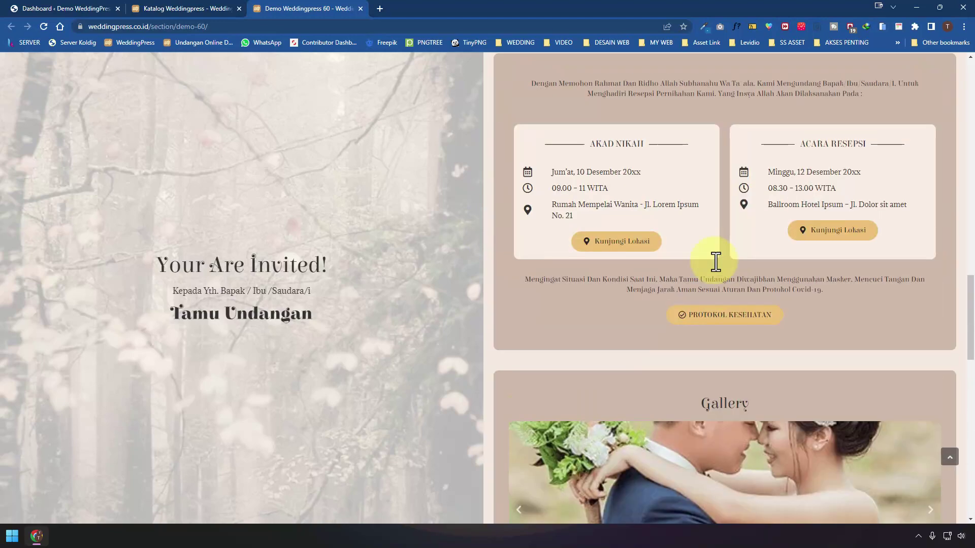
pyautogui.scroll(10, 716, 259)
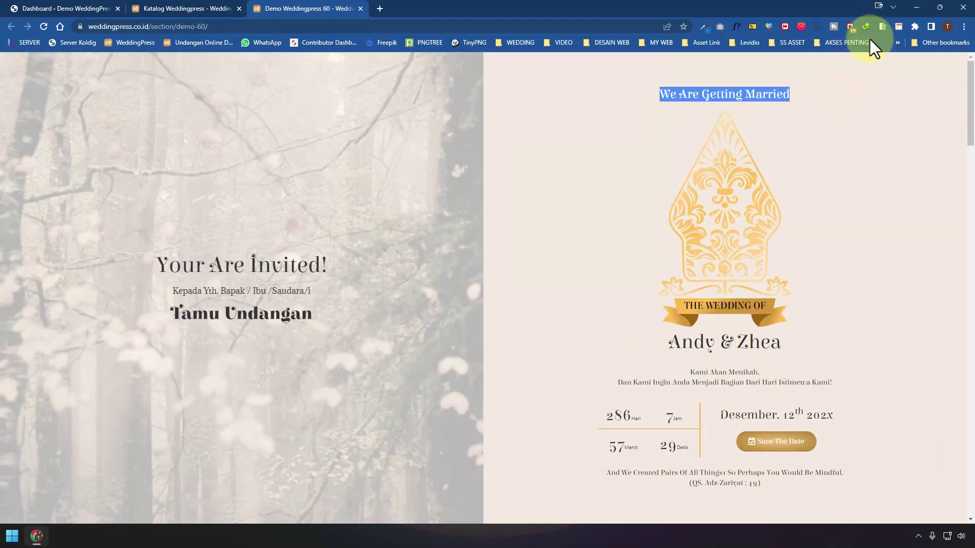
# Open the invitation demo in the mobile simulator and review its smartphone layout from start to end
pyautogui.click(882, 26)
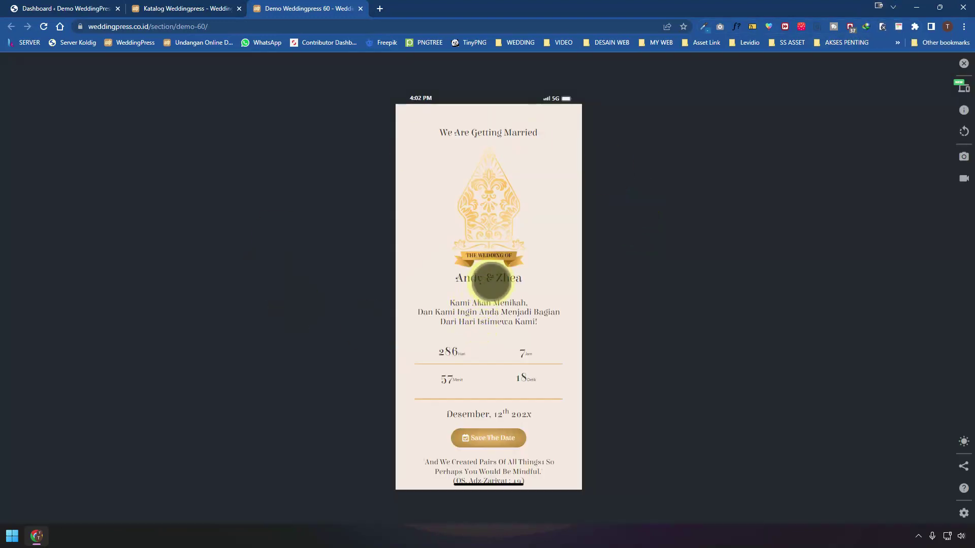
pyautogui.scroll(-3, 491, 281)
pyautogui.scroll(-15, 490, 281)
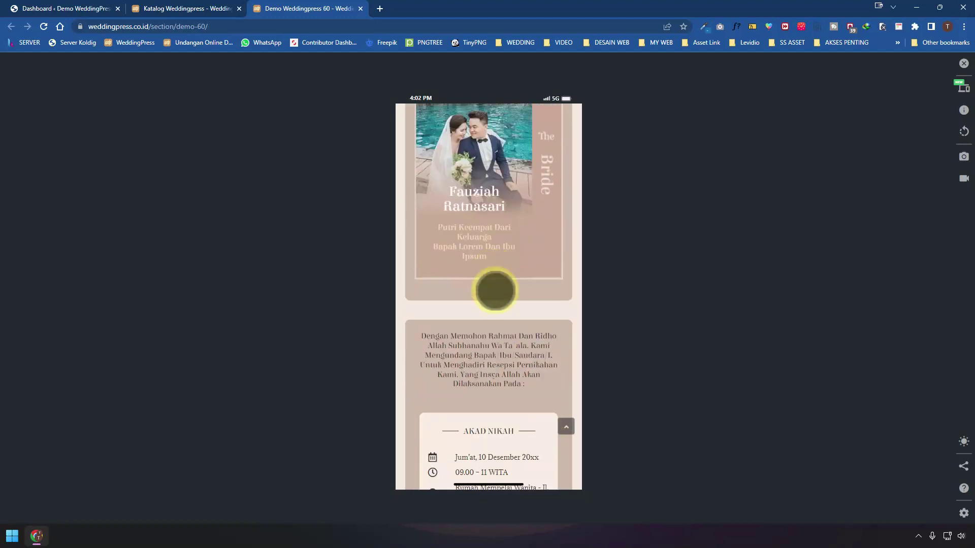
pyautogui.scroll(-15, 495, 290)
pyautogui.scroll(5, 490, 289)
pyautogui.scroll(20, 487, 288)
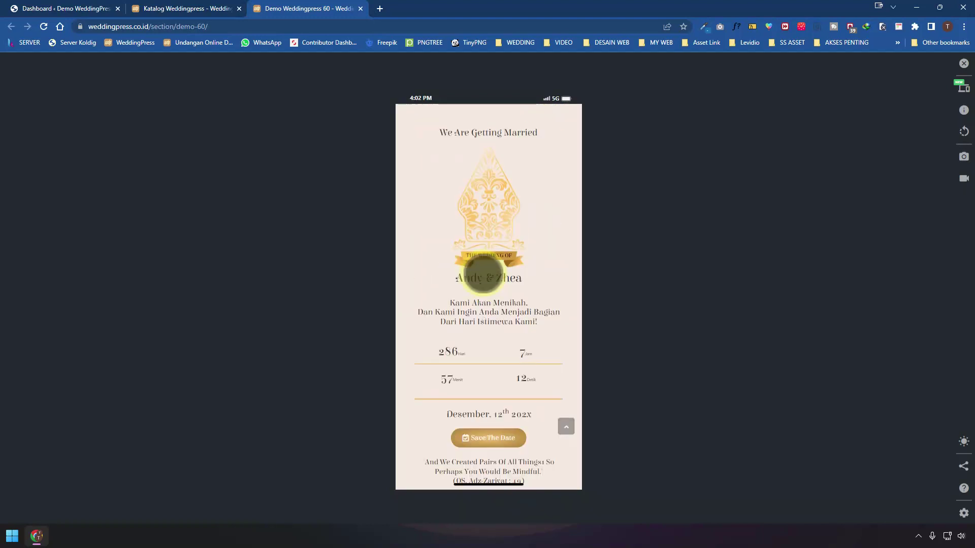
# Preview the invitation demo on the iPad PRO 11 in portrait and landscape, and on the iPhone 14 PRO
pyautogui.click(958, 91)
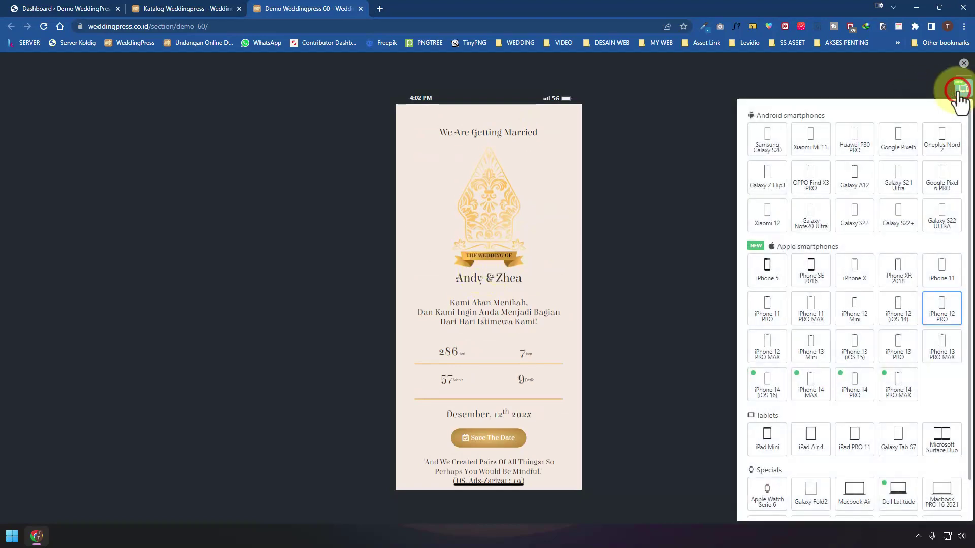
pyautogui.click(849, 446)
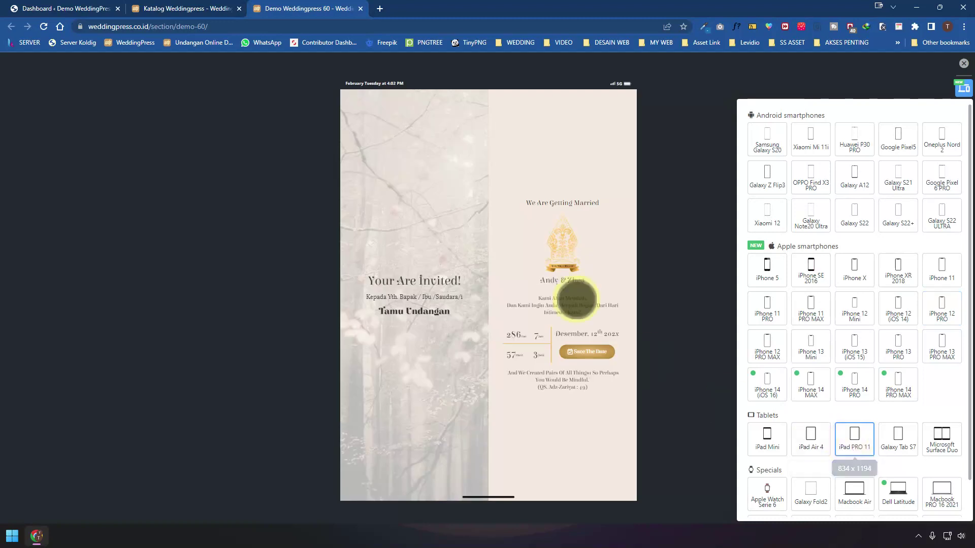
pyautogui.click(962, 87)
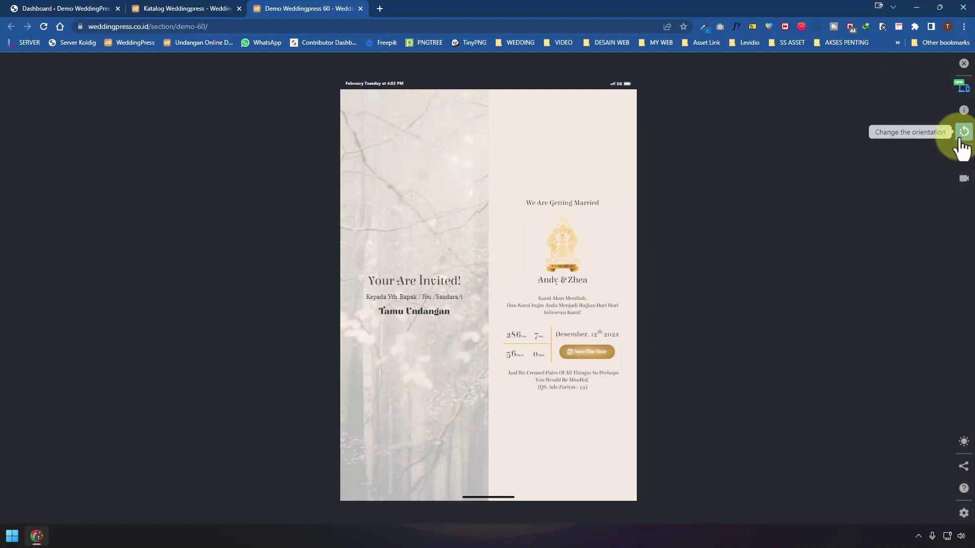
pyautogui.click(963, 133)
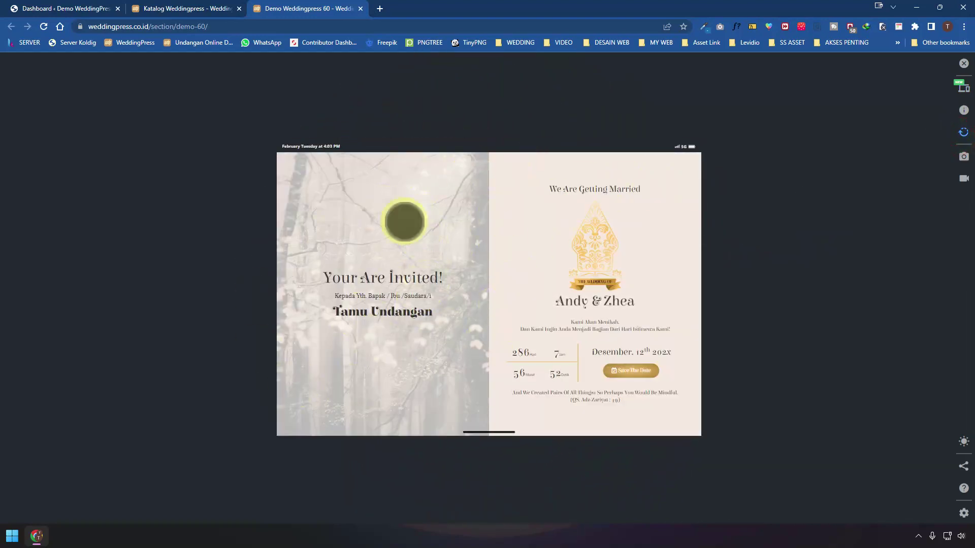
pyautogui.scroll(-5, 553, 282)
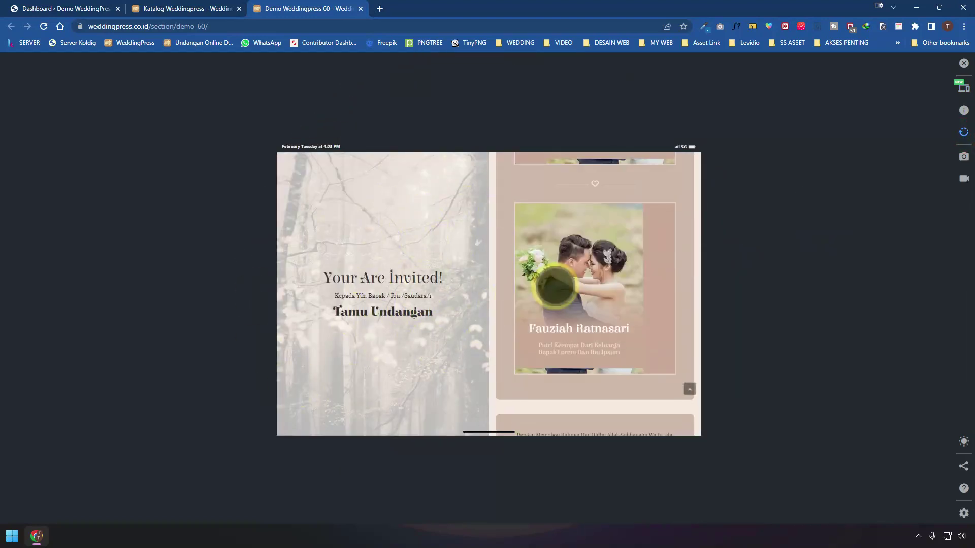
pyautogui.scroll(5, 553, 272)
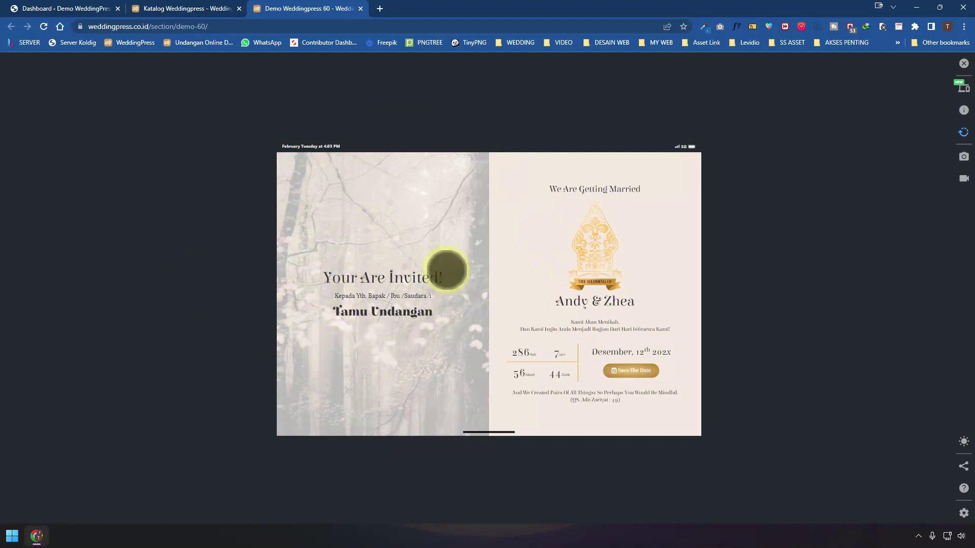
pyautogui.click(963, 88)
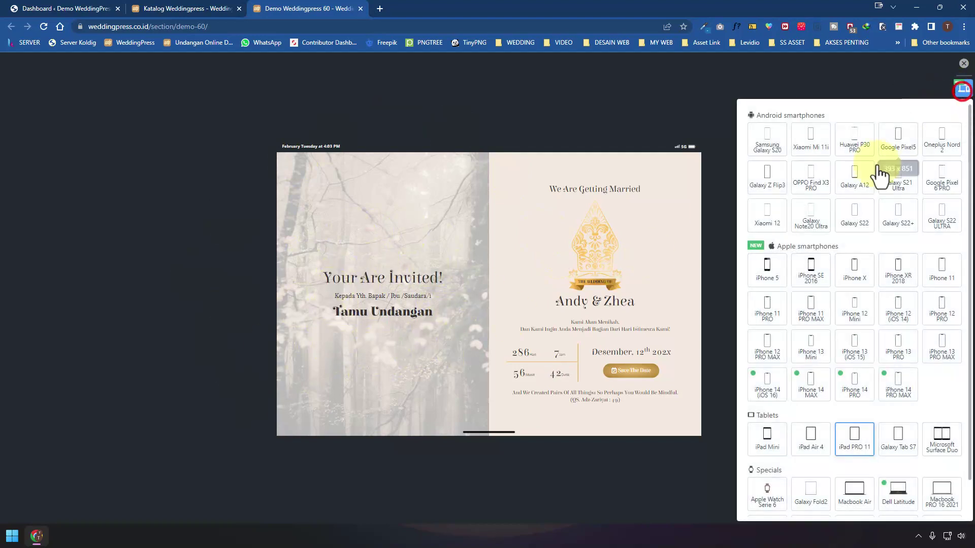
pyautogui.click(854, 384)
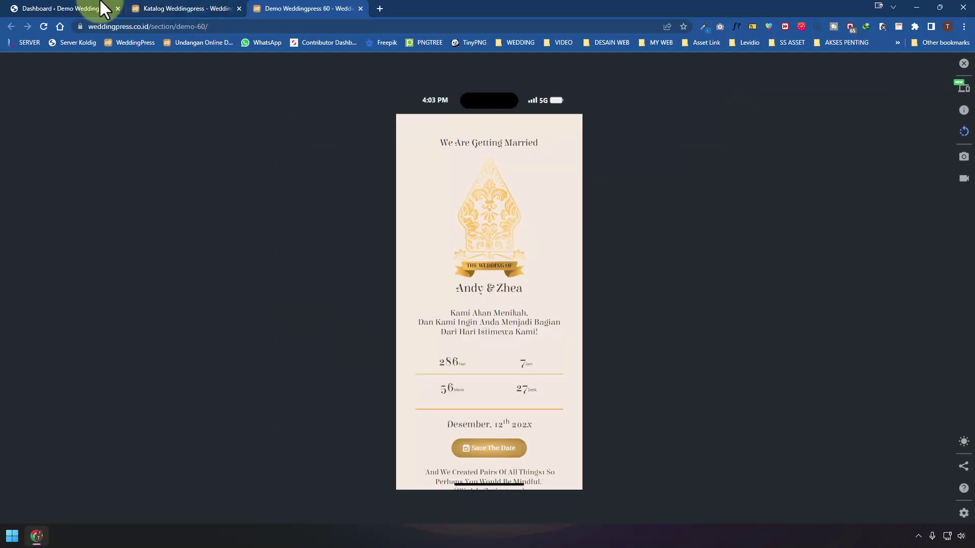
# Switch to the WordPress dashboard and start a new post titled "demo60 WeddingPress"
pyautogui.click(51, 8)
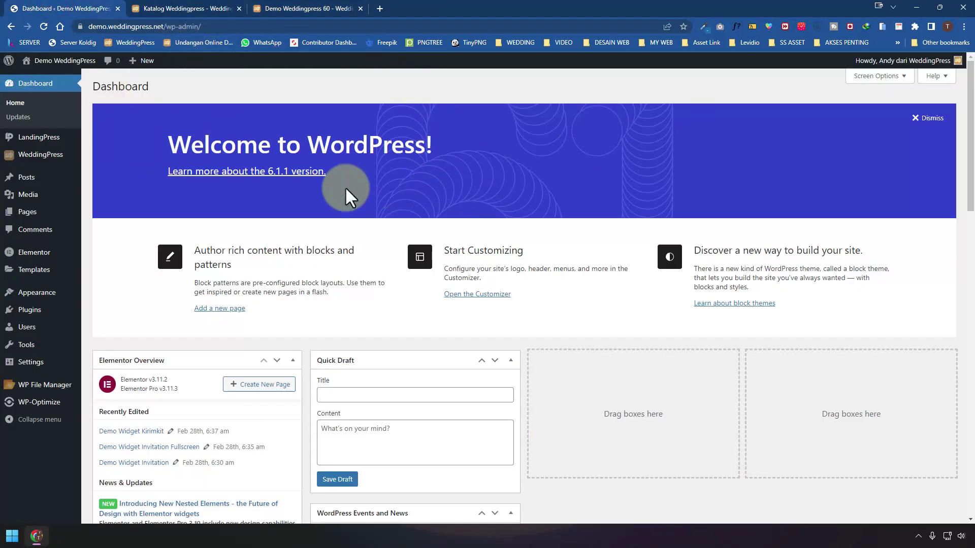
pyautogui.moveTo(55, 181)
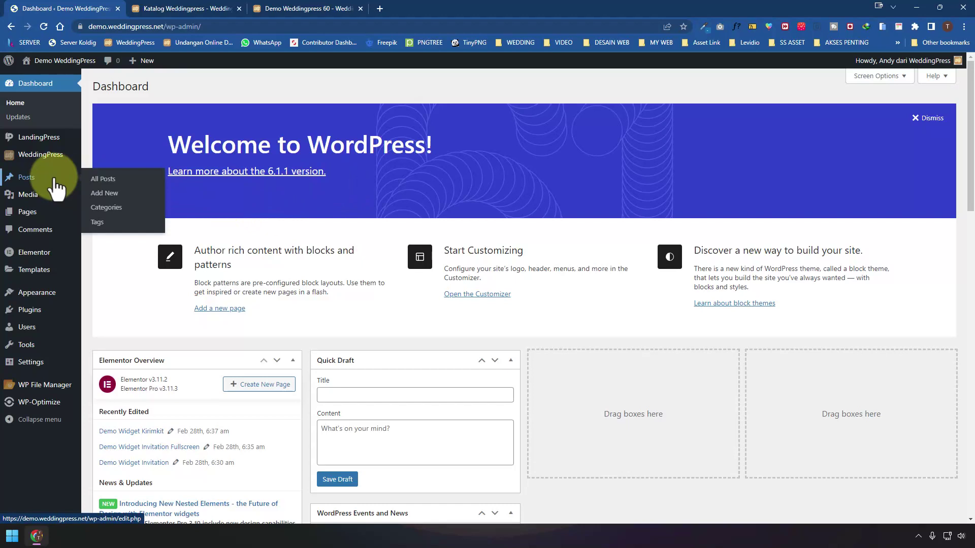
pyautogui.click(104, 193)
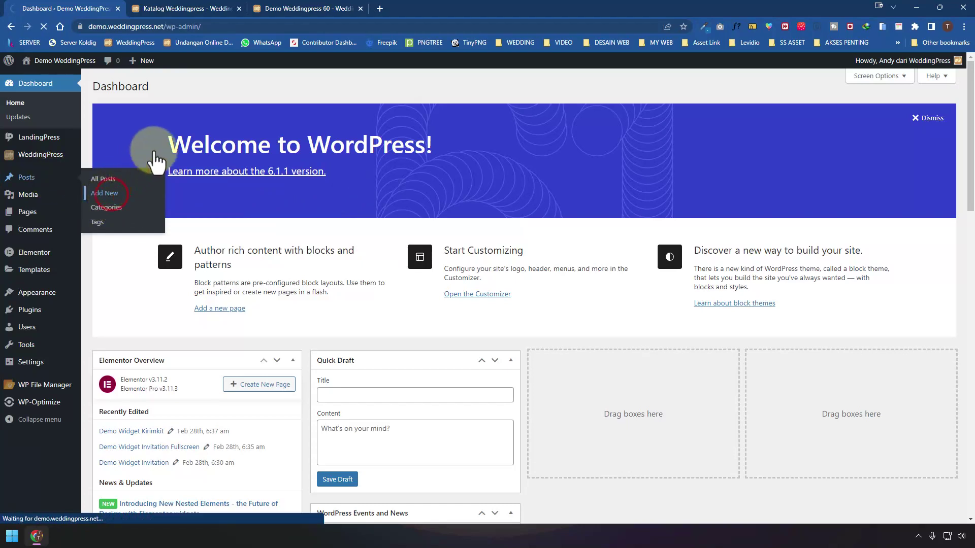
pyautogui.write('demo')
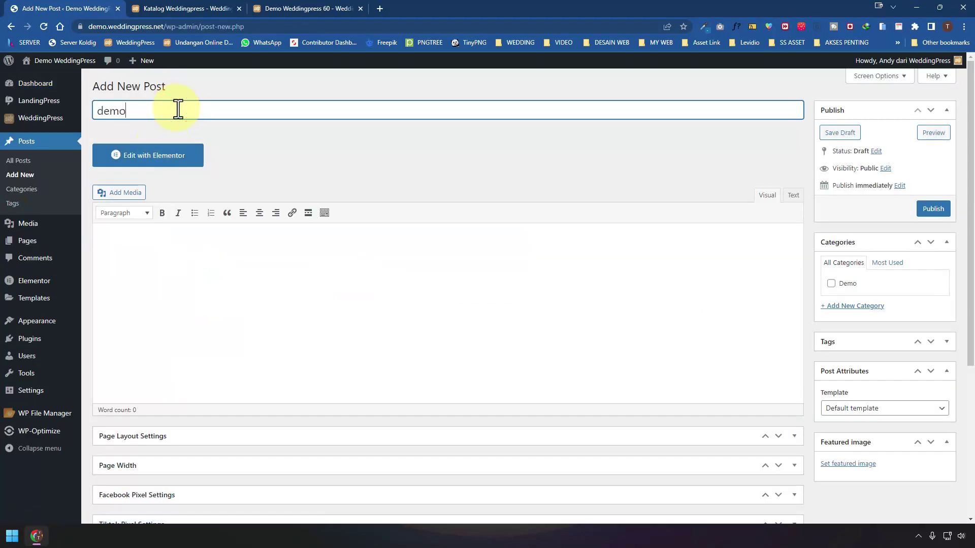
pyautogui.write('60 WeddingPress')
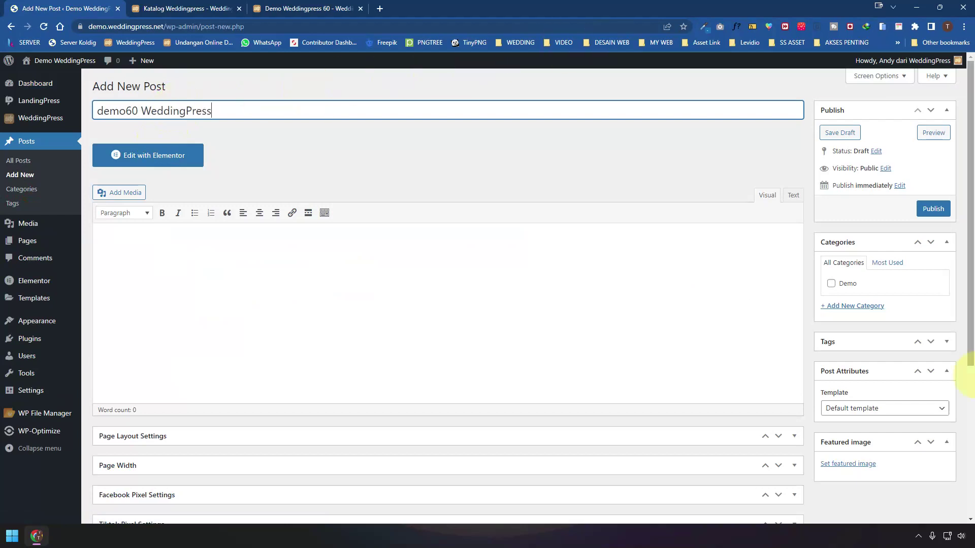
# Assign the post to the Demo category and set its template to Elementor Canvas
pyautogui.click(844, 283)
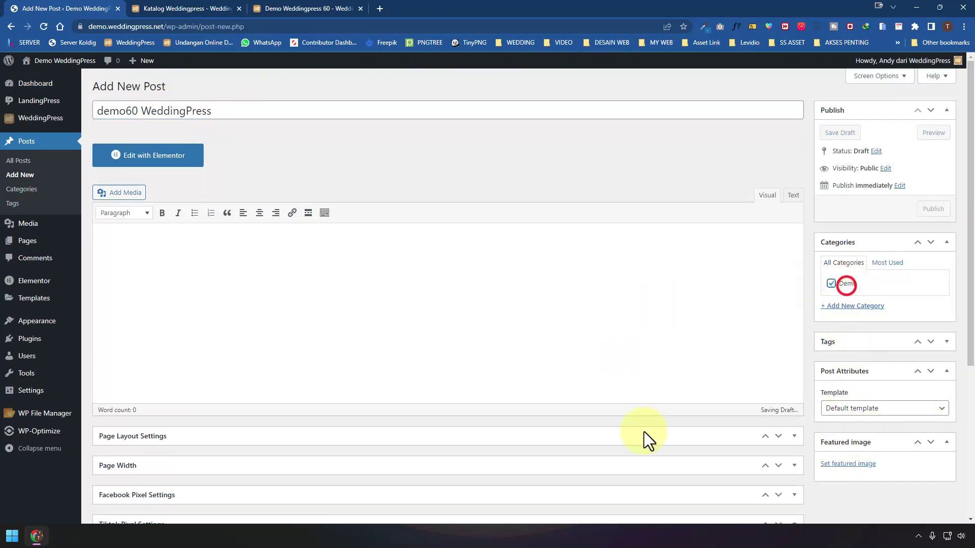
pyautogui.click(854, 408)
pyautogui.click(867, 432)
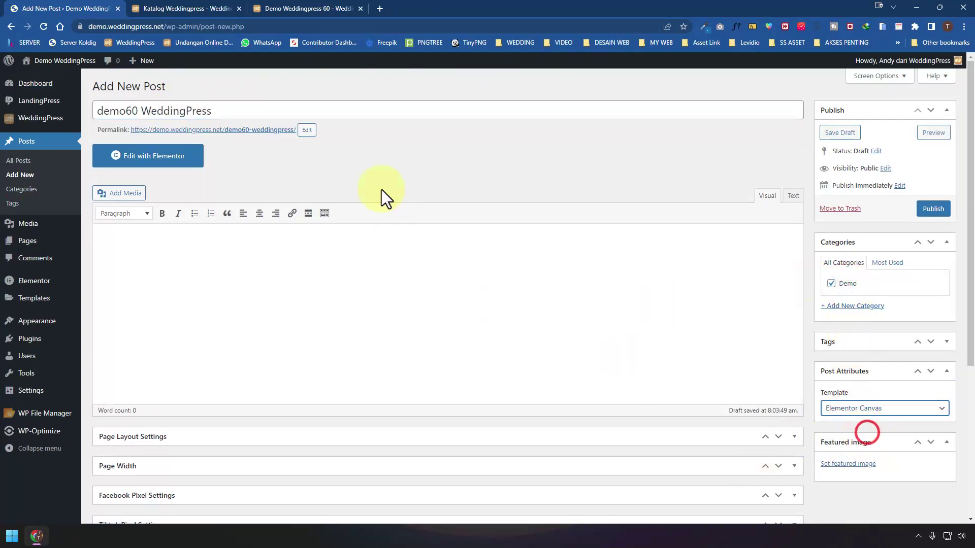
# Shorten the post's permalink slug to "weddingpress" and publish the post
pyautogui.click(310, 130)
pyautogui.moveTo(254, 127); pyautogui.dragTo(182, 131)
pyautogui.click(343, 130)
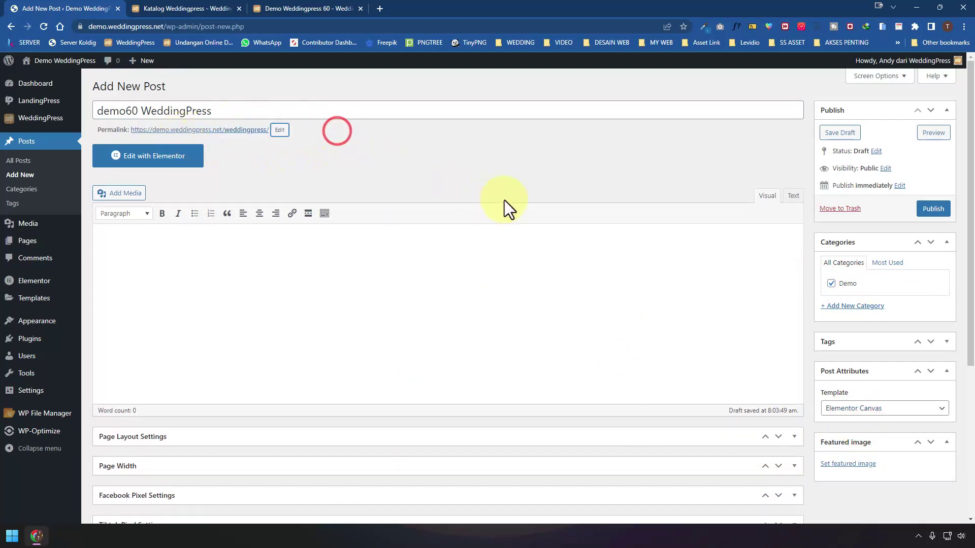
pyautogui.click(932, 211)
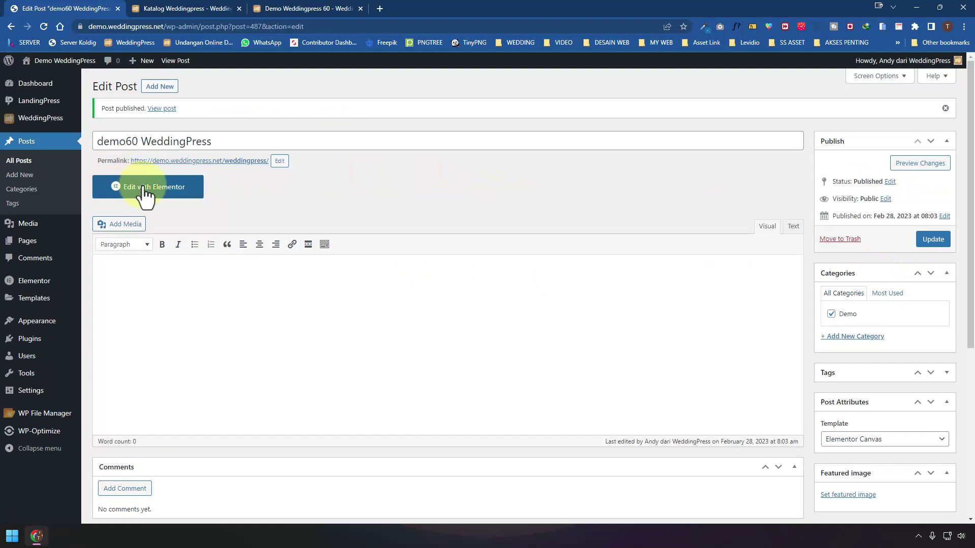
# Open the post in Elementor and bring up the Demo Weddingpress 60 template from the WeddingPress library
pyautogui.click(145, 190)
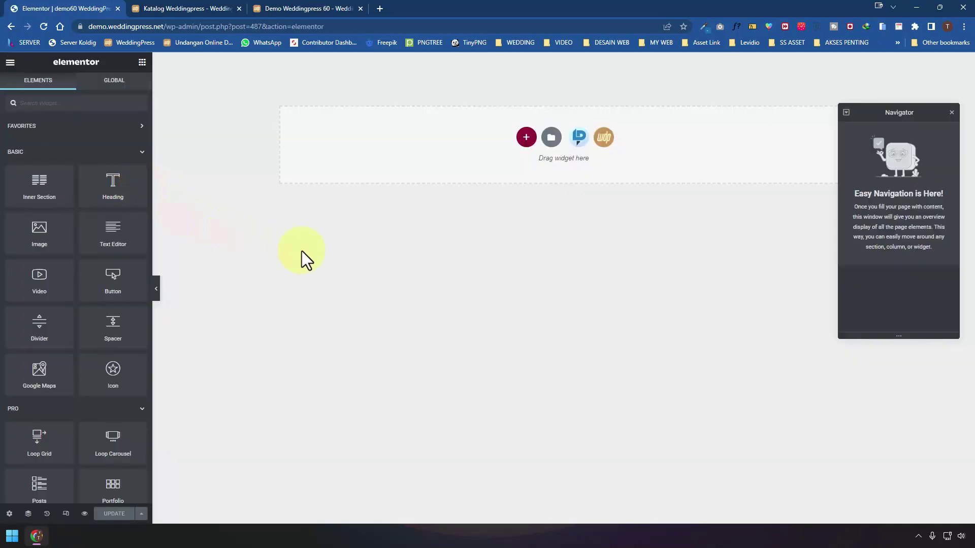
pyautogui.click(605, 137)
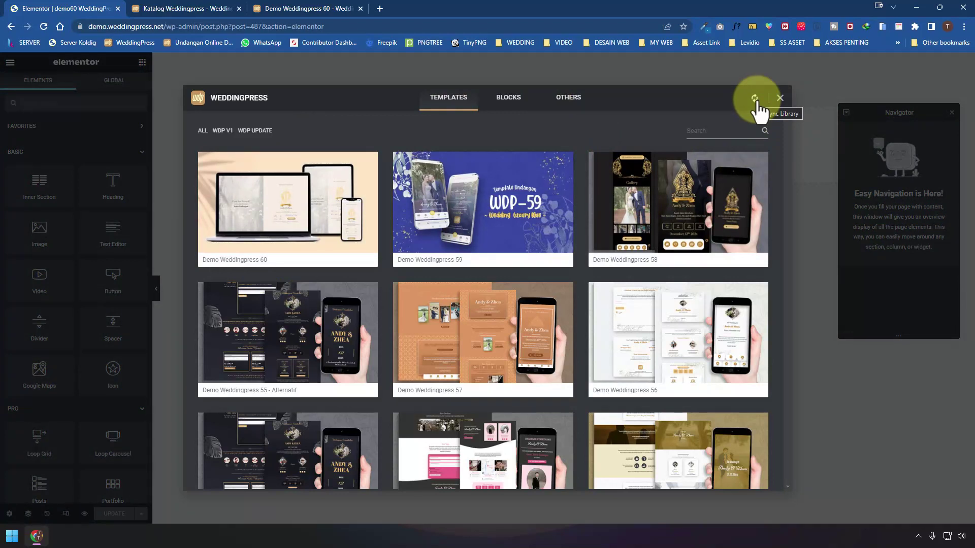
pyautogui.click(287, 216)
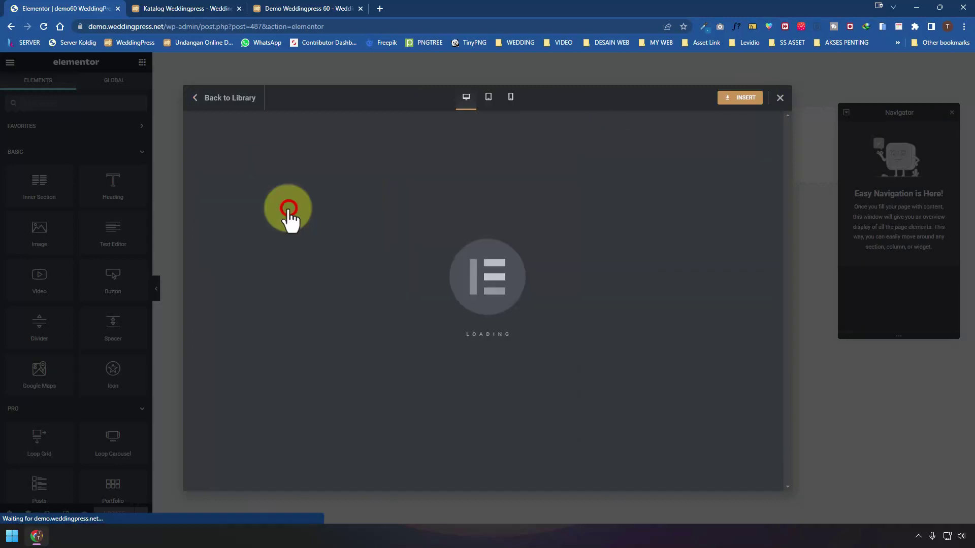
# Preview the Demo Weddingpress 60 template in its desktop, tablet and mobile layouts
pyautogui.scroll(-10, 603, 295)
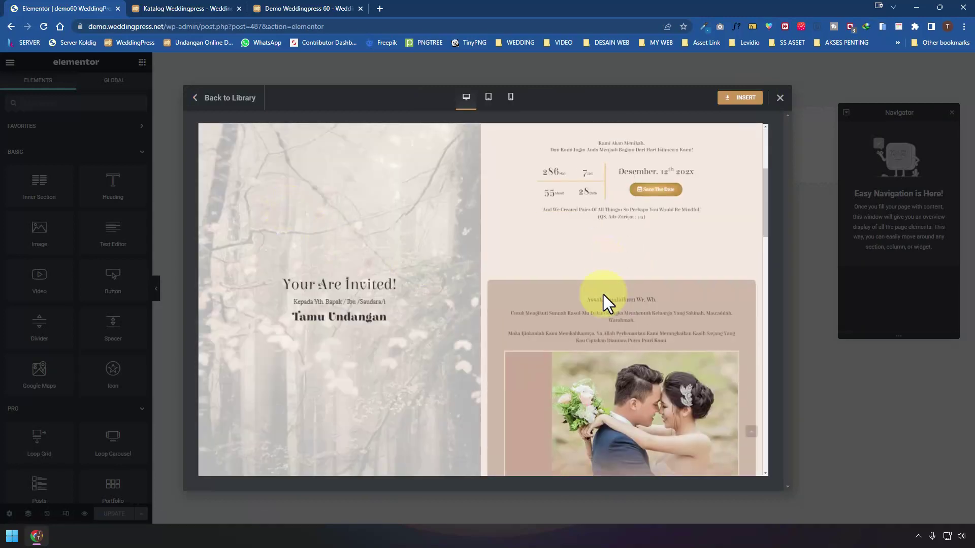
pyautogui.scroll(10, 379, 242)
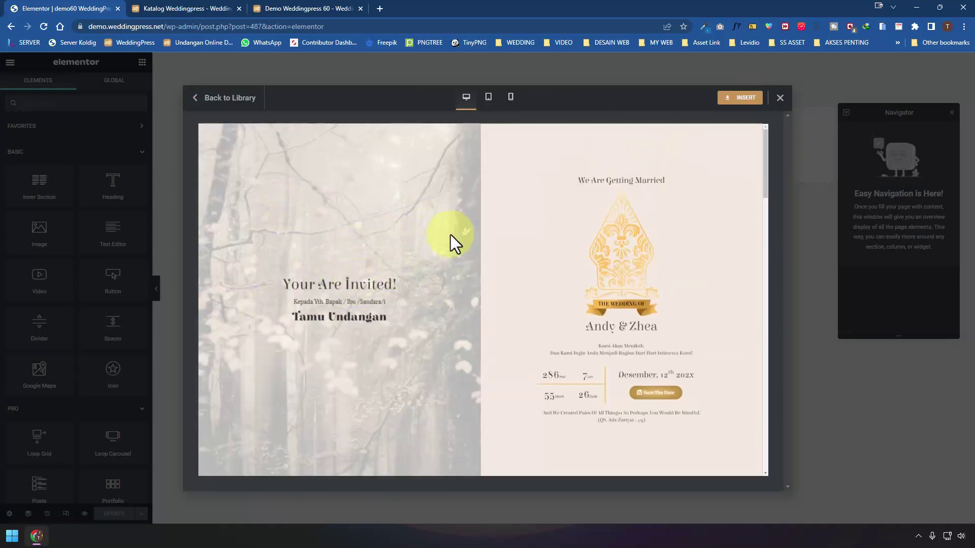
pyautogui.click(489, 97)
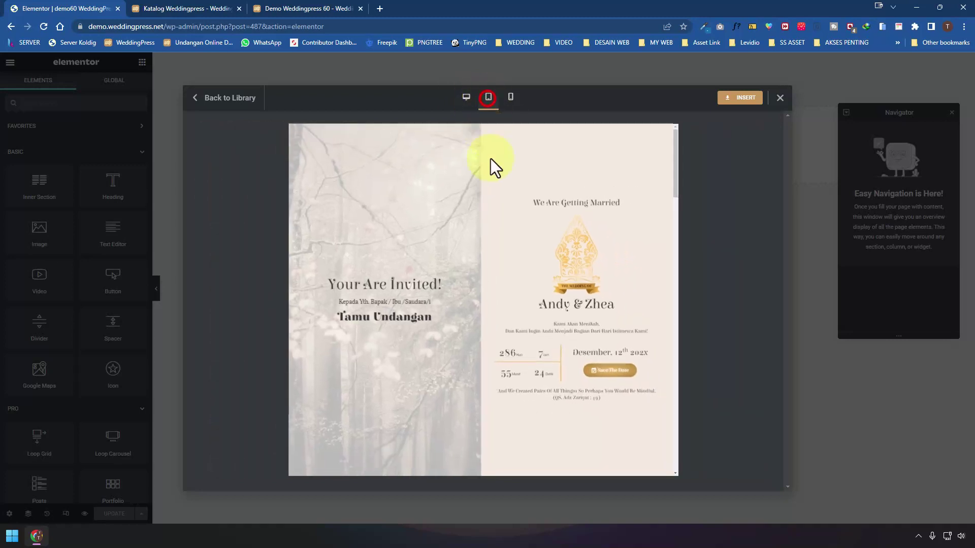
pyautogui.click(511, 97)
pyautogui.scroll(-10, 515, 312)
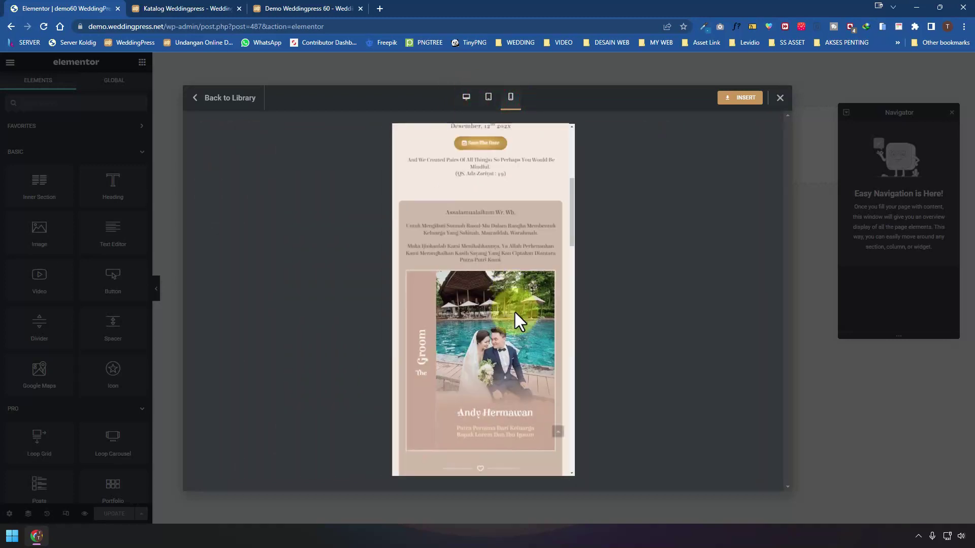
pyautogui.scroll(10, 515, 312)
pyautogui.click(488, 96)
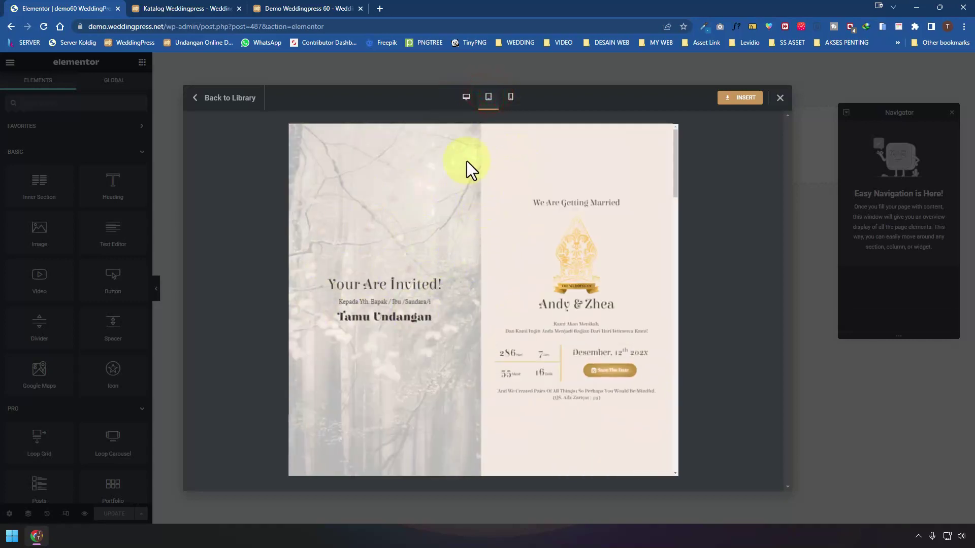
pyautogui.click(466, 97)
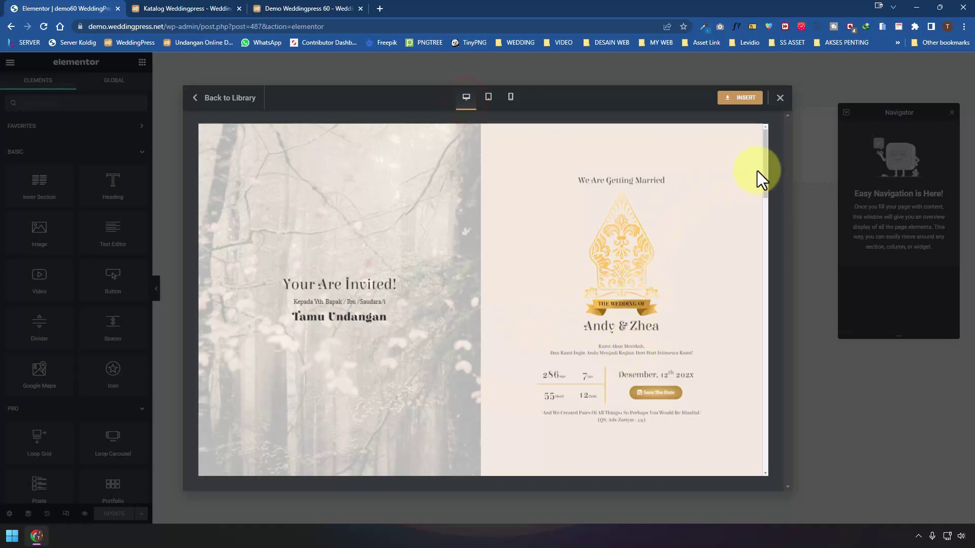
# Insert the Demo Weddingpress 60 template into the page and review its content through to the Wishes section
pyautogui.click(745, 97)
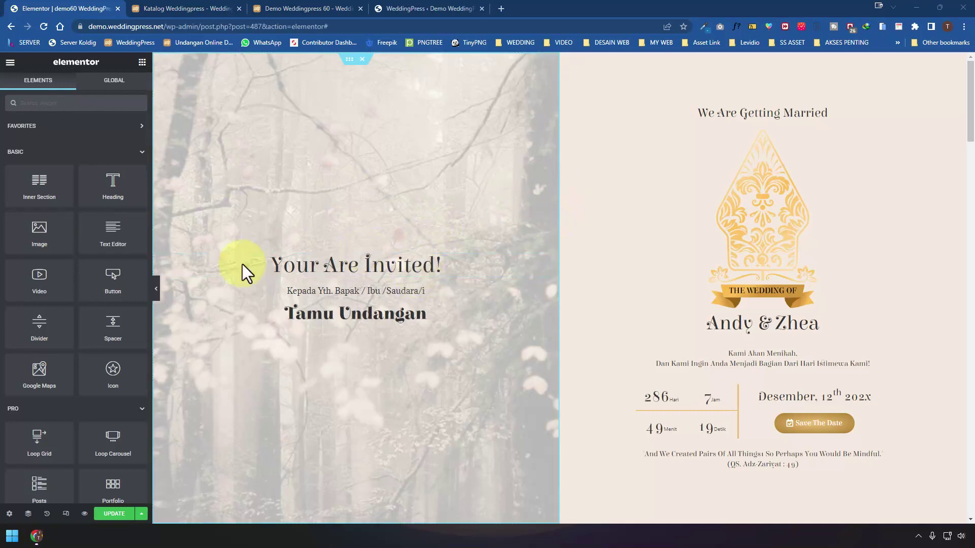
pyautogui.scroll(-4, 270, 238)
pyautogui.scroll(5, 641, 267)
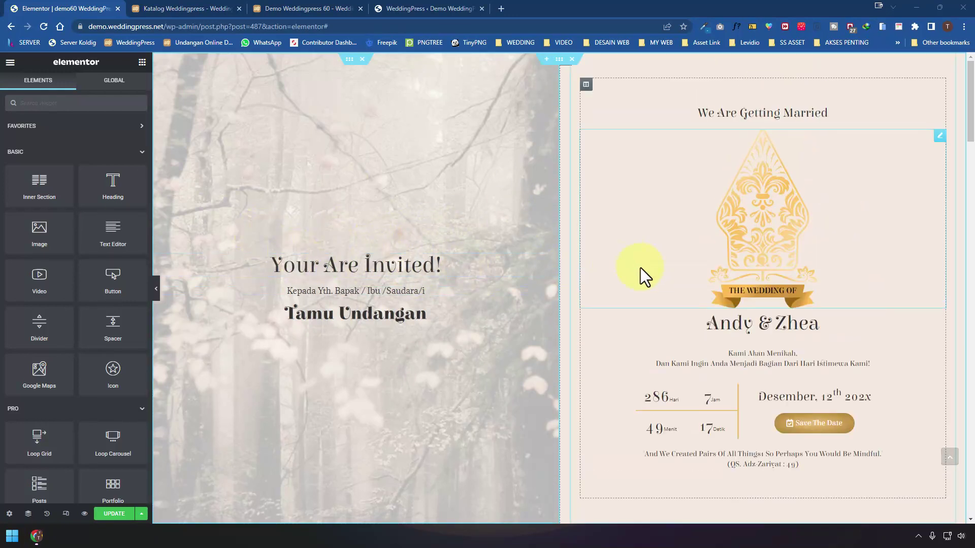
pyautogui.scroll(-10, 649, 270)
pyautogui.scroll(-12, 659, 272)
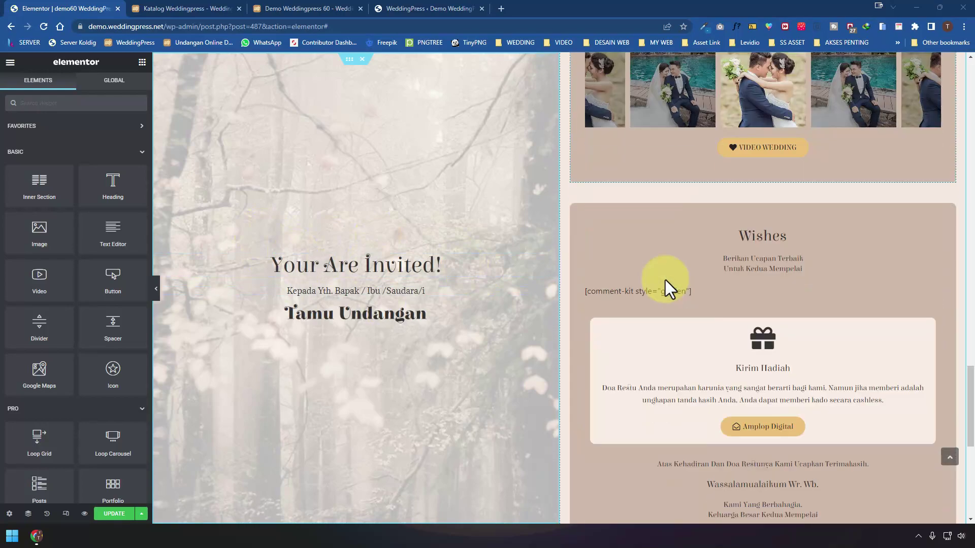
pyautogui.scroll(8, 662, 293)
pyautogui.scroll(15, 657, 238)
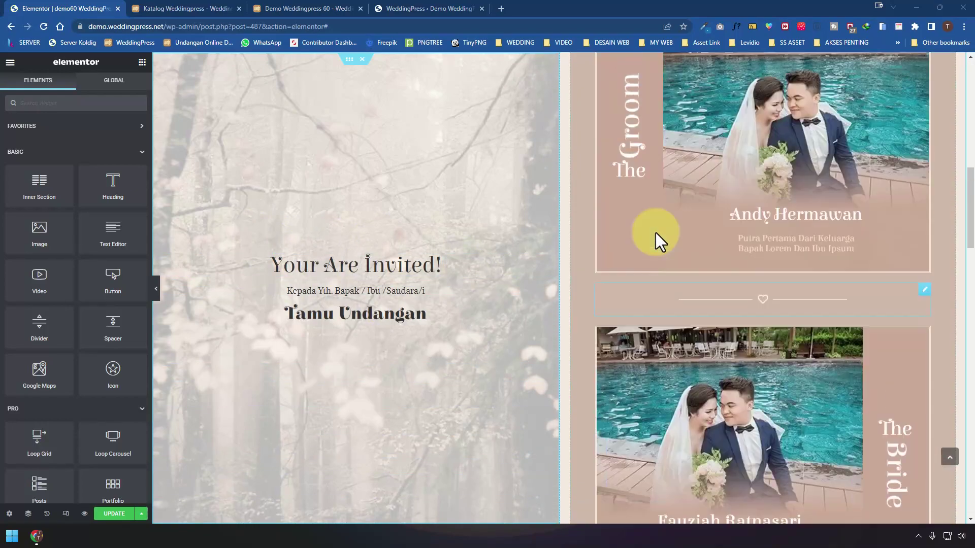
# Show the page structure and inspect the settings of the main section and its first column
pyautogui.click(29, 514)
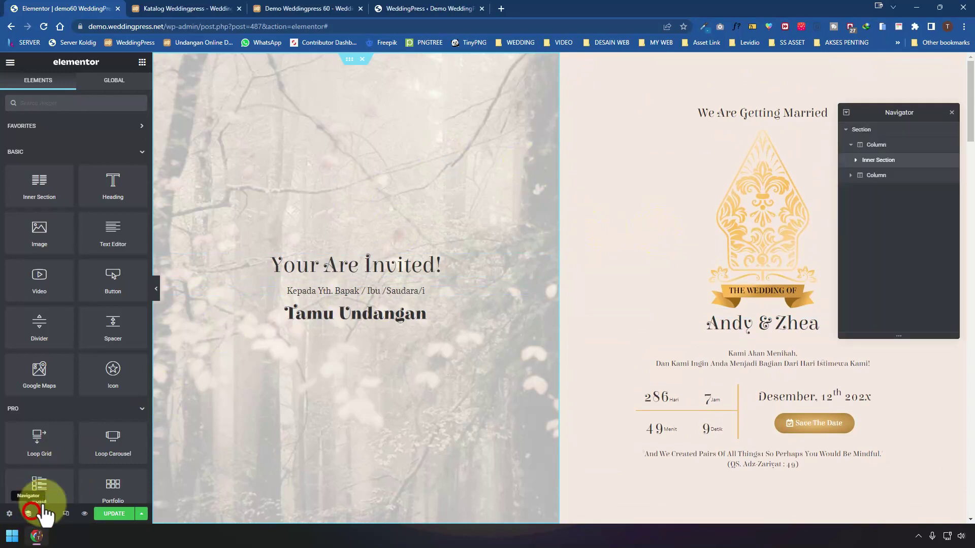
pyautogui.click(847, 131)
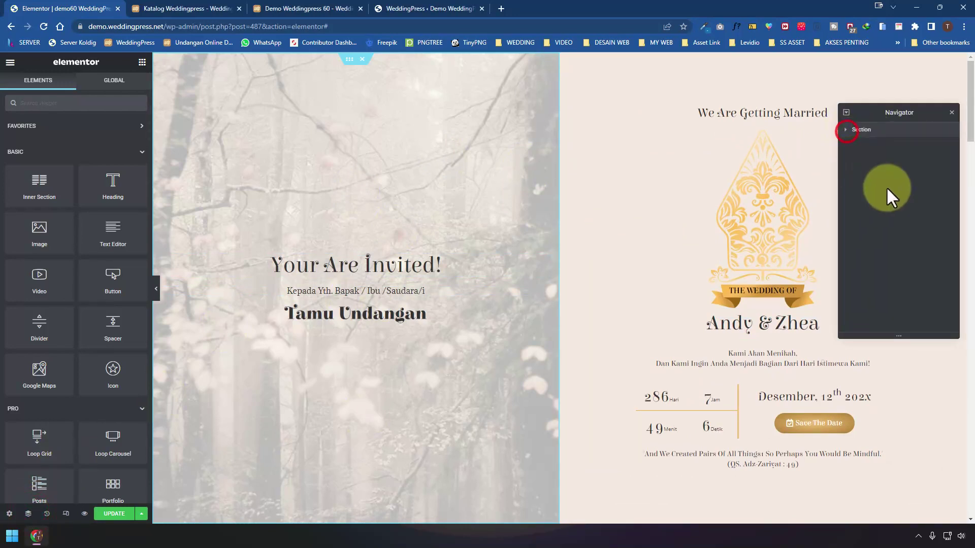
pyautogui.click(858, 131)
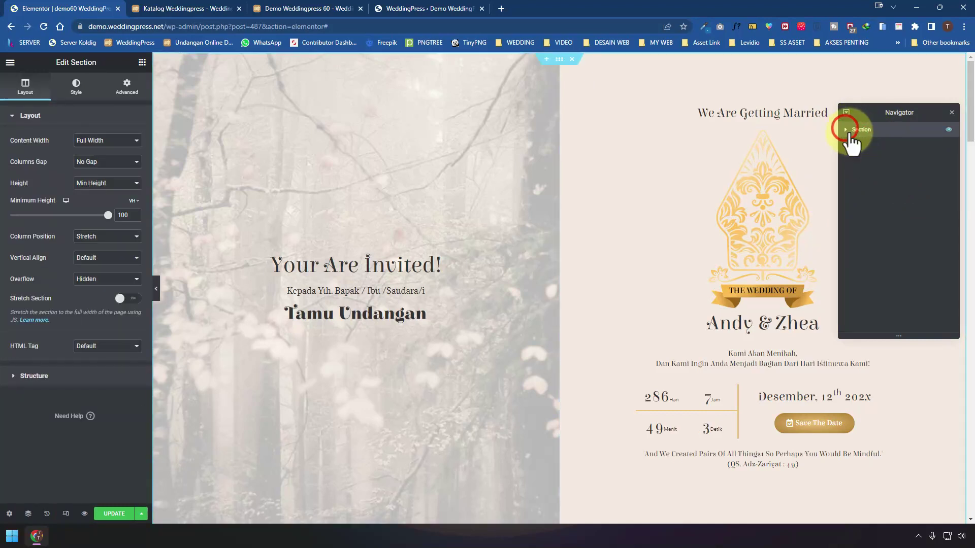
pyautogui.click(846, 130)
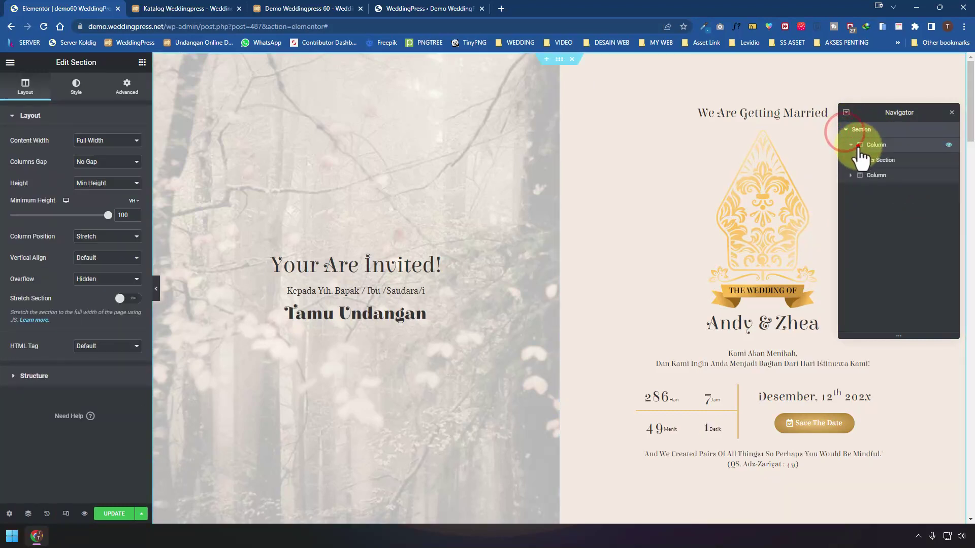
pyautogui.click(858, 147)
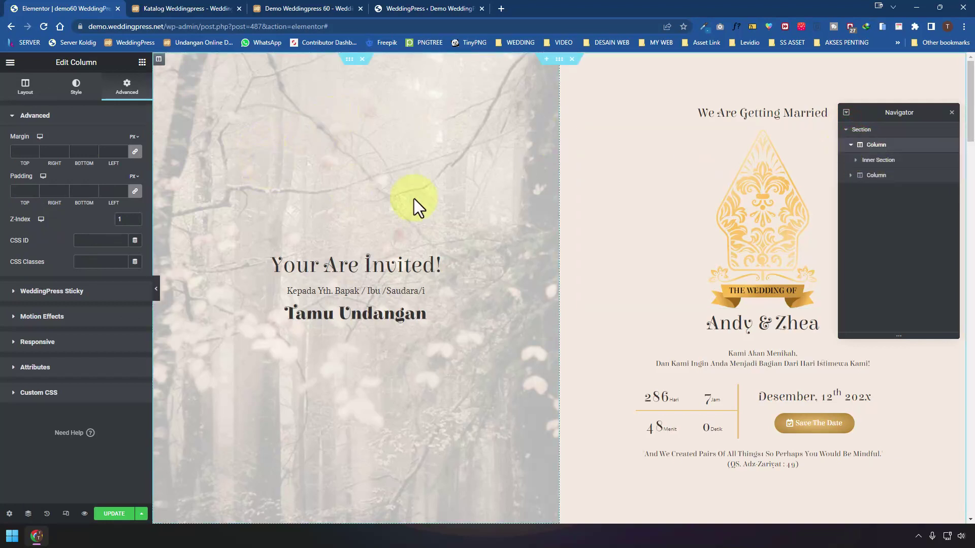
# Examine the WeddingPress Sticky and Motion Effects settings of the inner section in the first column
pyautogui.click(868, 159)
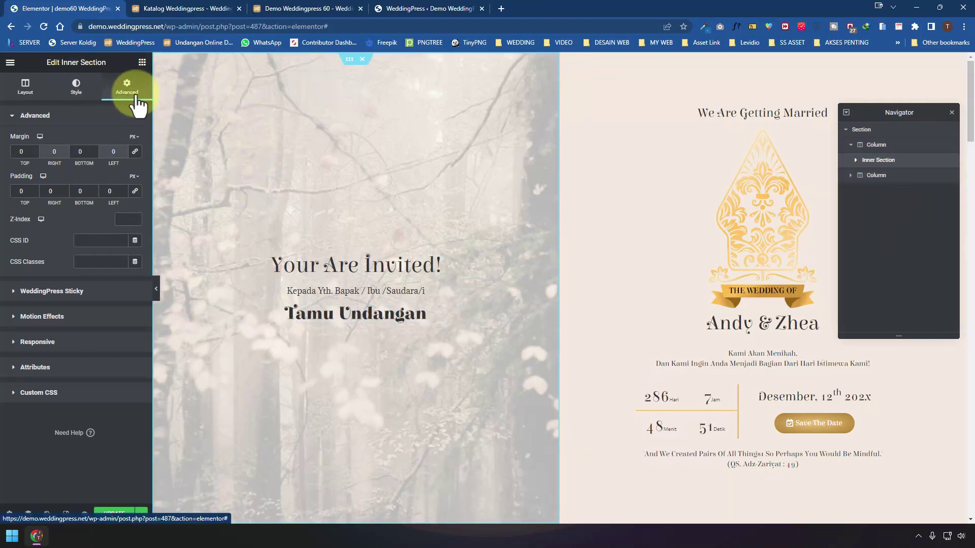
pyautogui.click(59, 292)
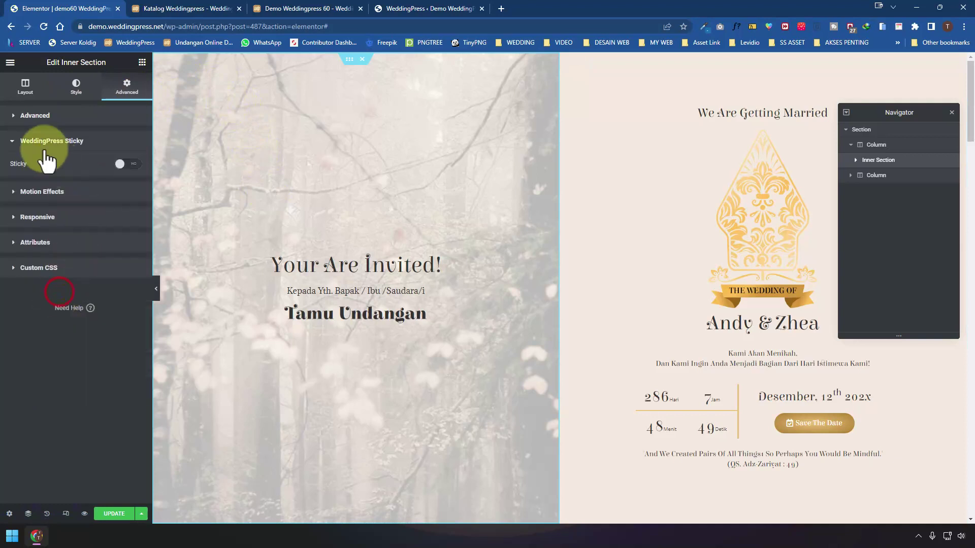
pyautogui.click(30, 198)
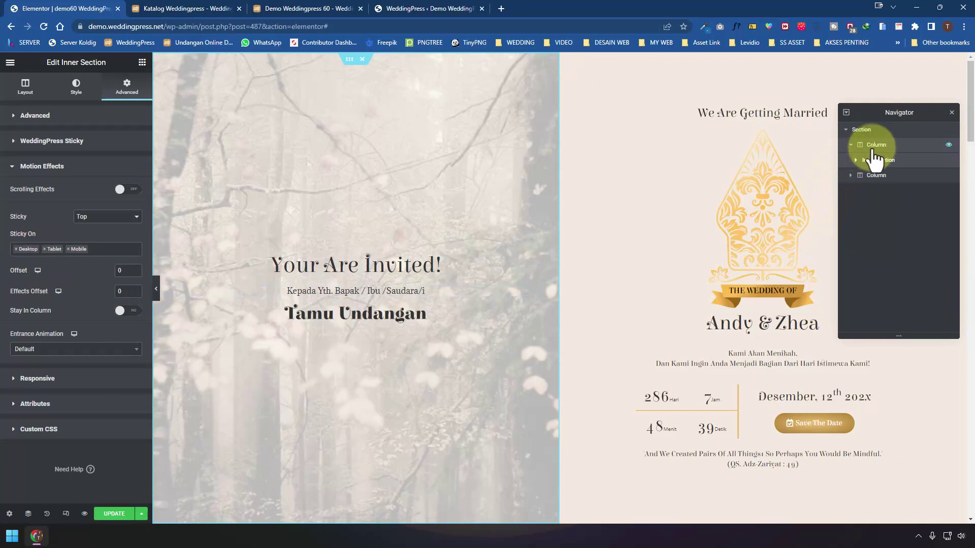
# Hide the first column, with the "Your Are Invited!" cover, on mobile and check the page in mobile view
pyautogui.click(874, 145)
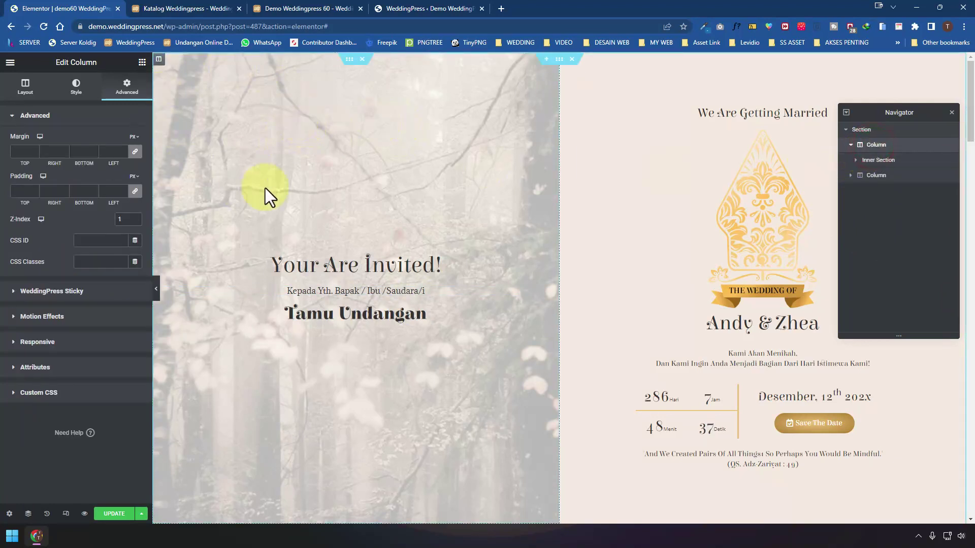
pyautogui.click(76, 346)
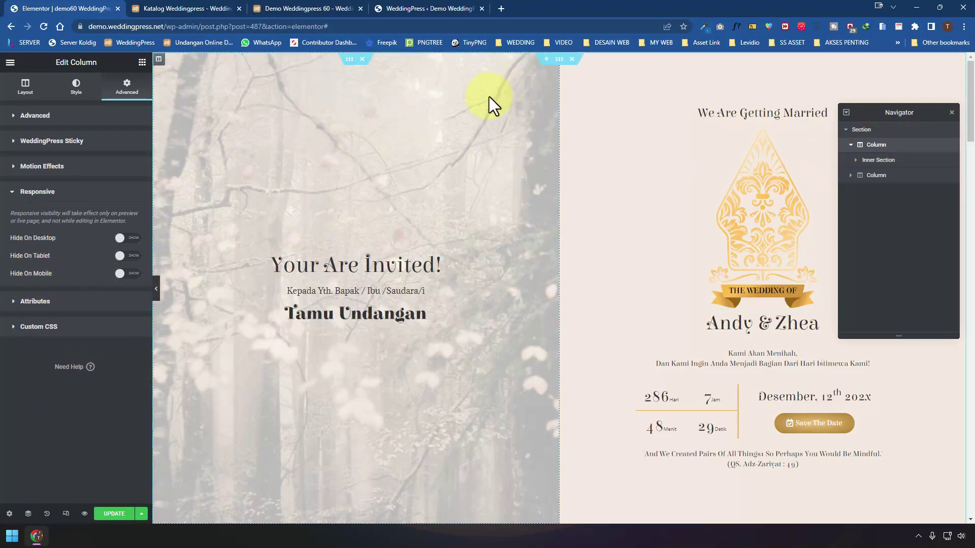
pyautogui.click(66, 514)
pyautogui.click(535, 61)
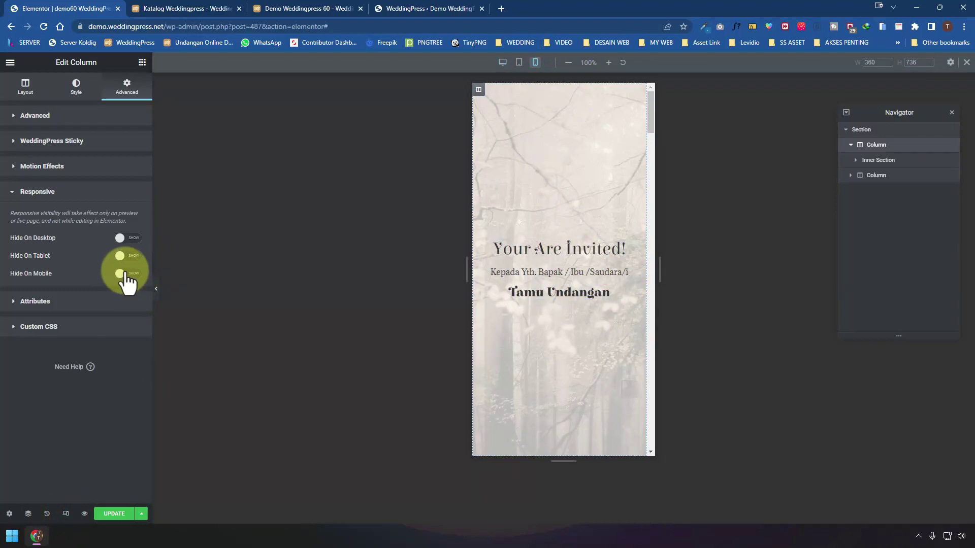
pyautogui.click(125, 272)
pyautogui.scroll(-5, 553, 279)
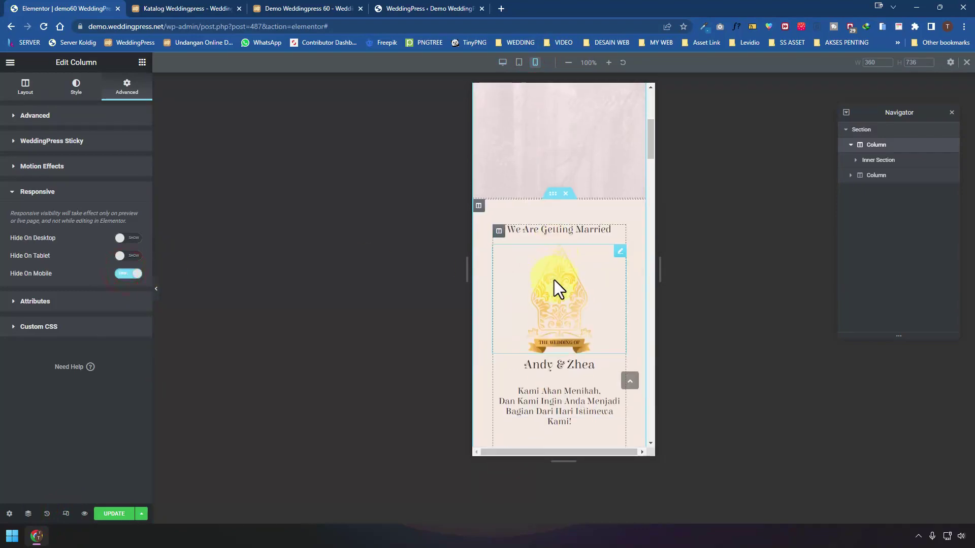
pyautogui.scroll(-3, 554, 278)
pyautogui.scroll(10, 554, 278)
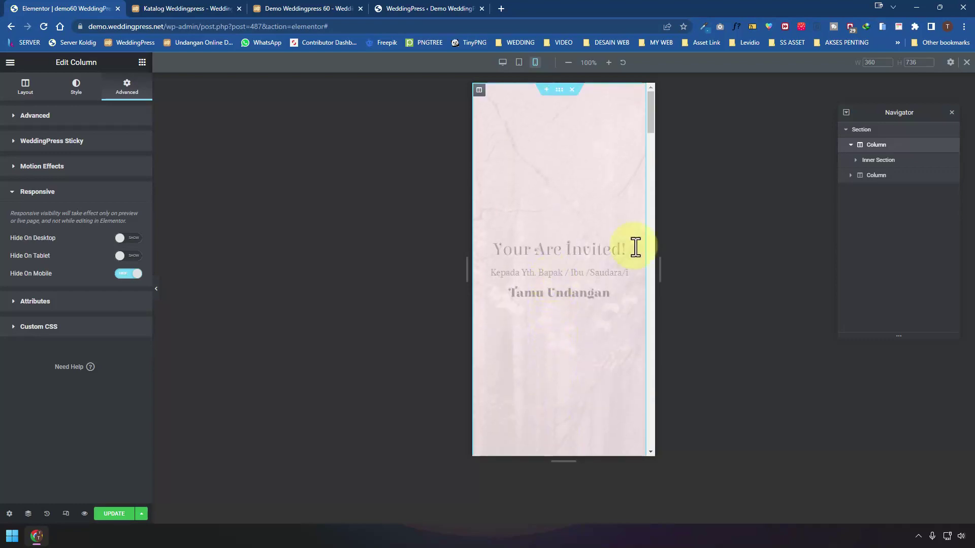
# Return to the desktop layout and check how the cover column behaves while the invitation content scrolls
pyautogui.click(500, 62)
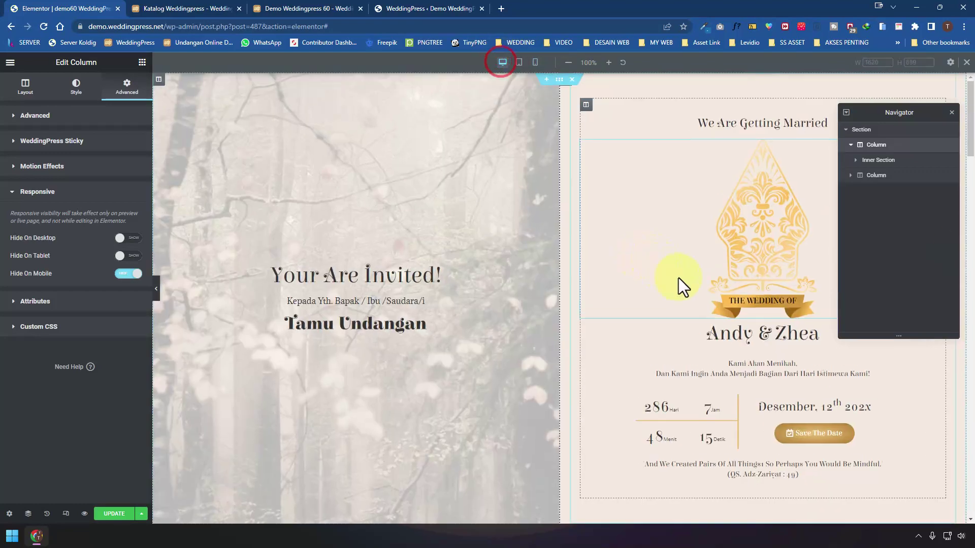
pyautogui.scroll(-3, 659, 286)
pyautogui.scroll(-10, 666, 284)
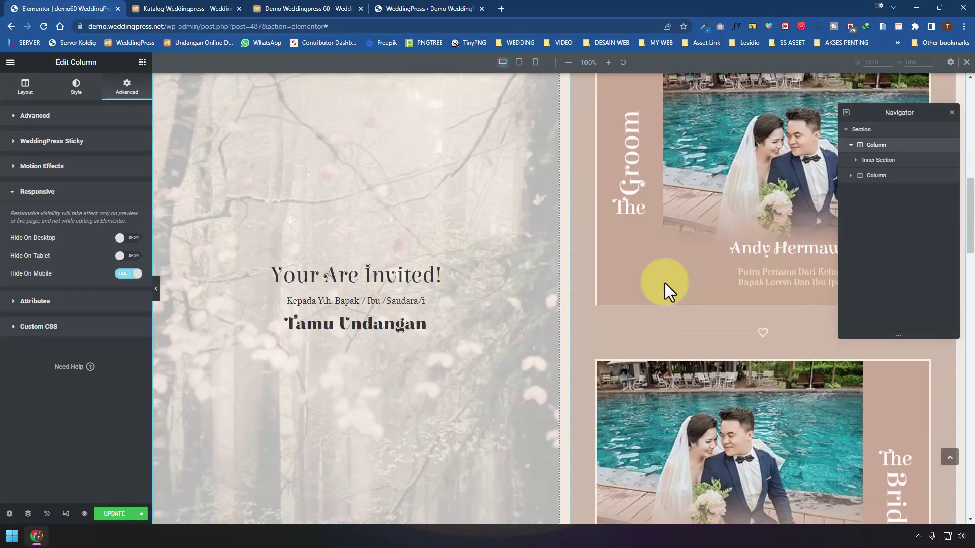
pyautogui.scroll(-15, 678, 326)
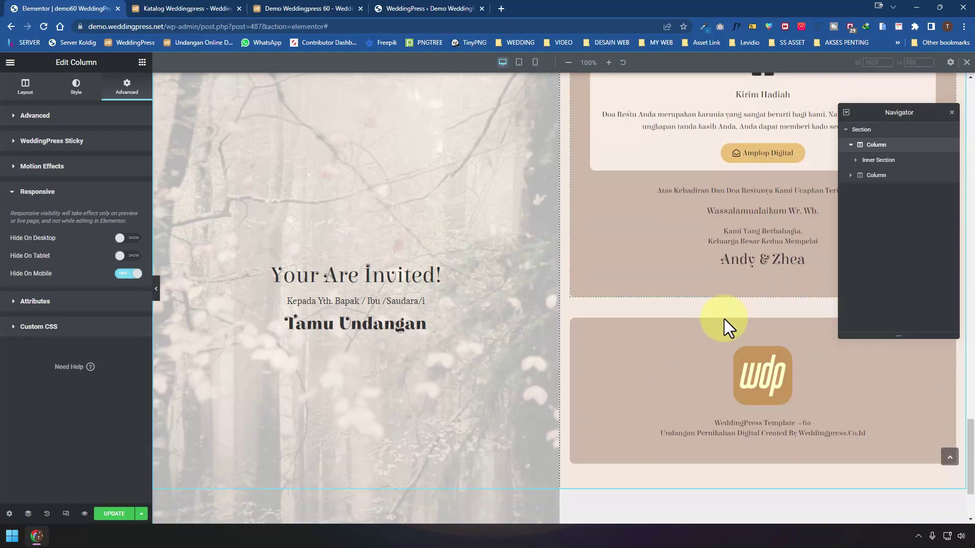
# Go through the second column's Home, Couple, Event, Gallery, Wishes and Footer sections, close the page structure and return to the page's beginning
pyautogui.click(847, 176)
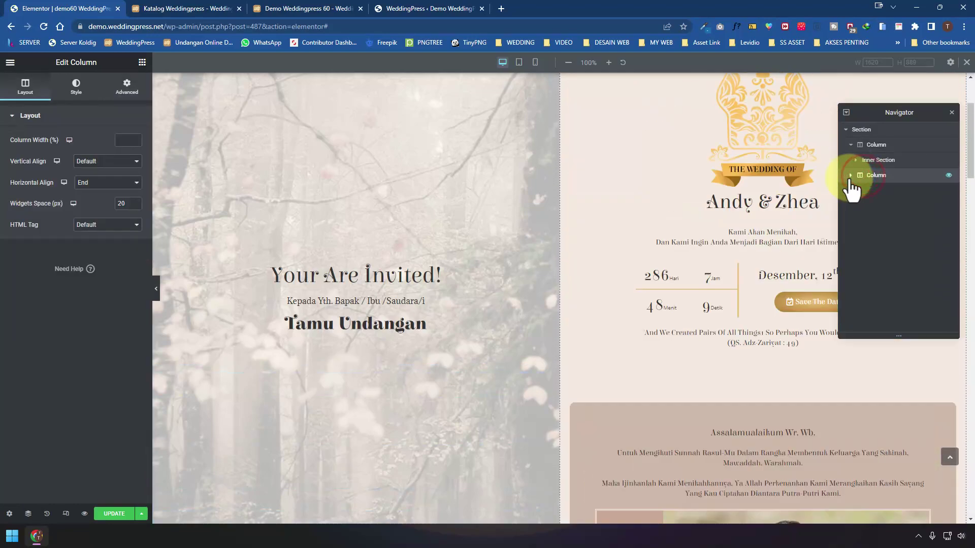
pyautogui.click(851, 176)
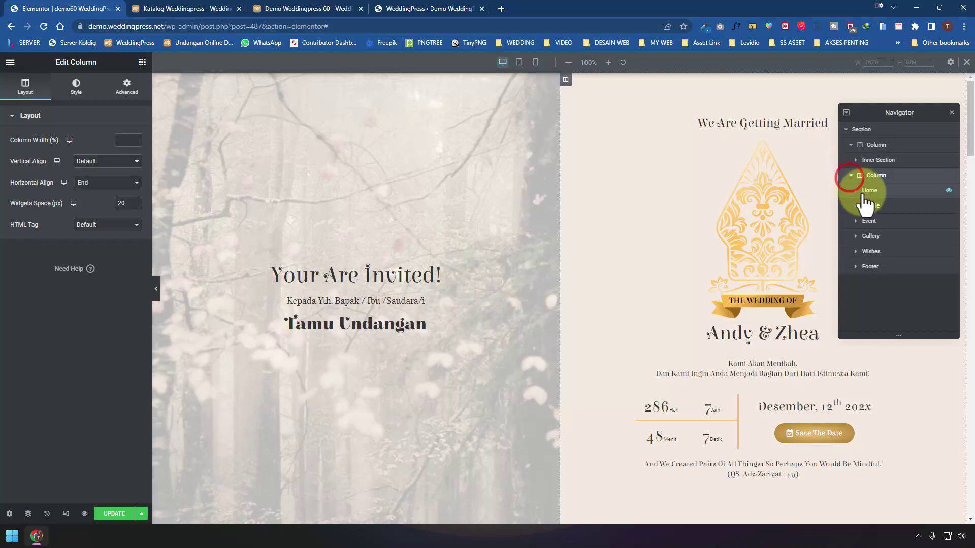
pyautogui.click(864, 192)
pyautogui.click(870, 206)
pyautogui.click(877, 220)
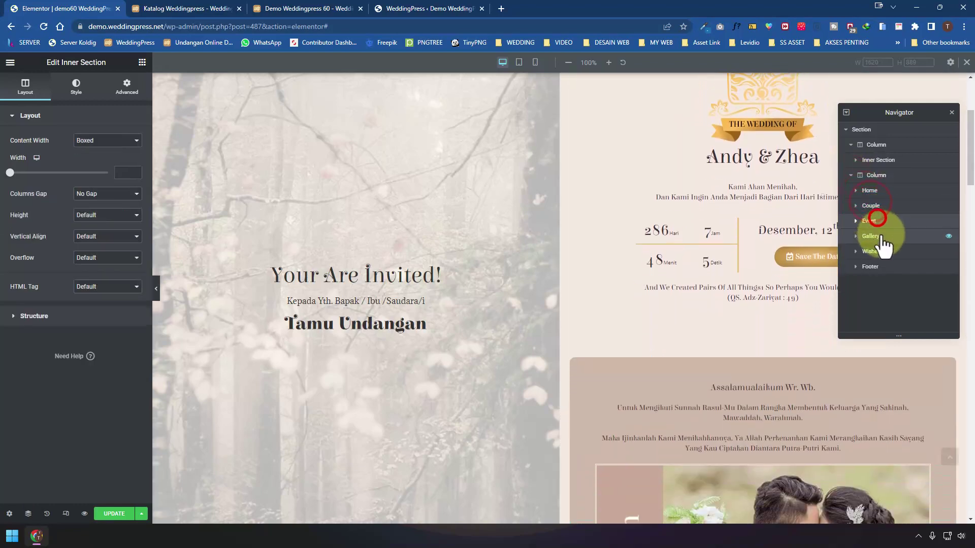
pyautogui.click(881, 234)
pyautogui.click(883, 254)
pyautogui.click(883, 266)
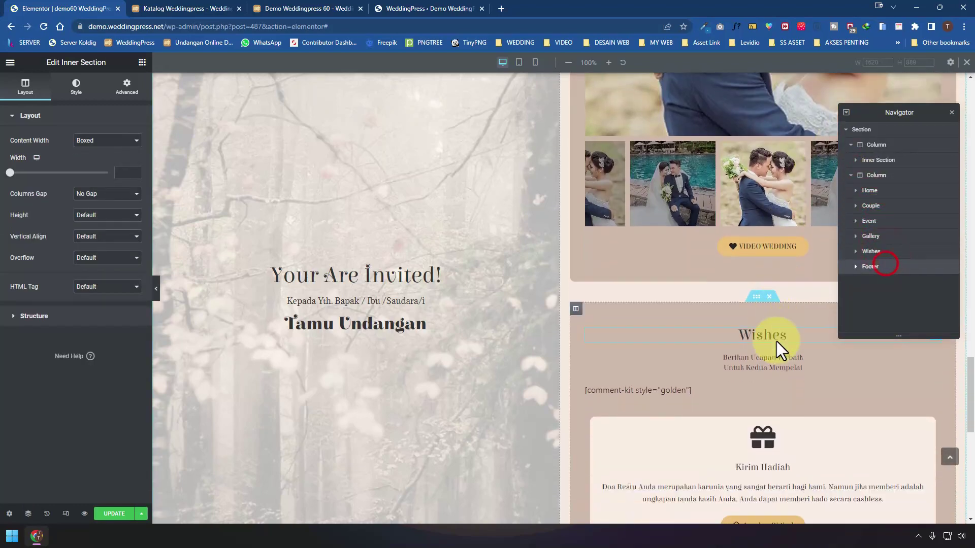
pyautogui.click(954, 113)
pyautogui.scroll(20, 735, 297)
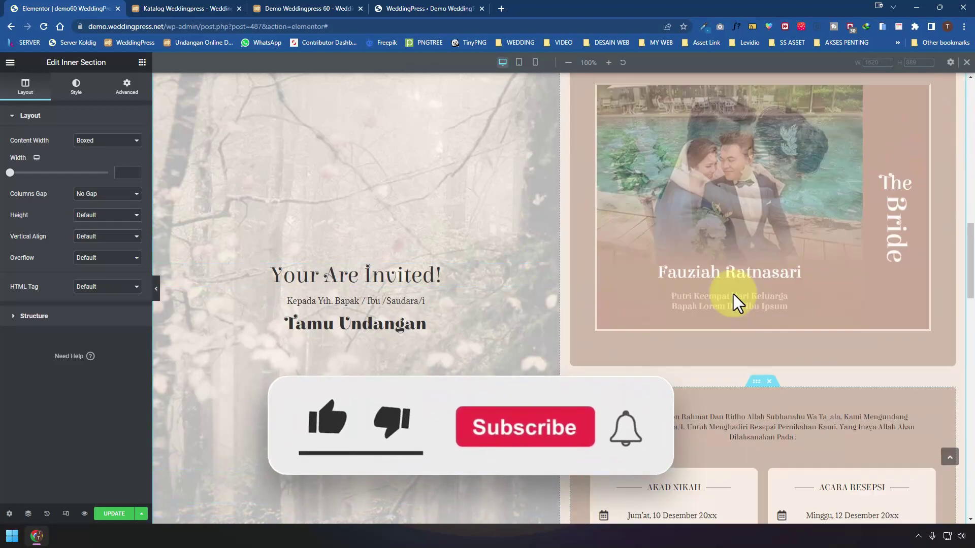
pyautogui.scroll(5, 733, 294)
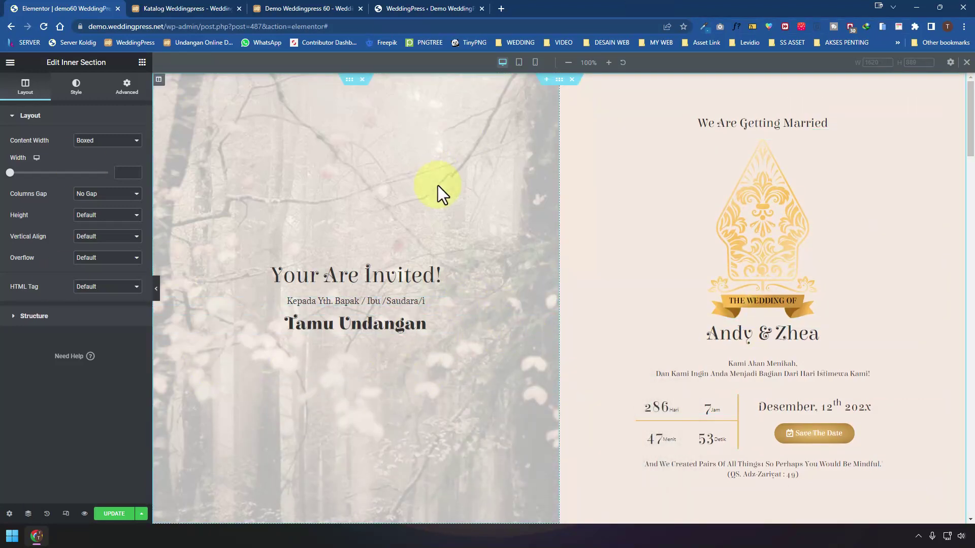
# Select the "Tamu Undangan" heading on the cover, then look through the widget list for the Invitation and Invitation Full Screen widgets
pyautogui.click(440, 325)
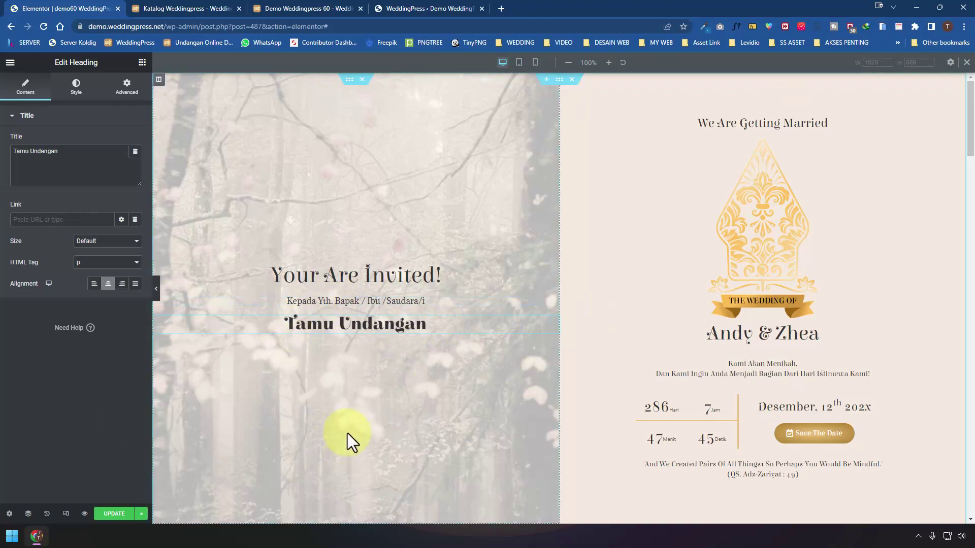
pyautogui.scroll(-6, 539, 385)
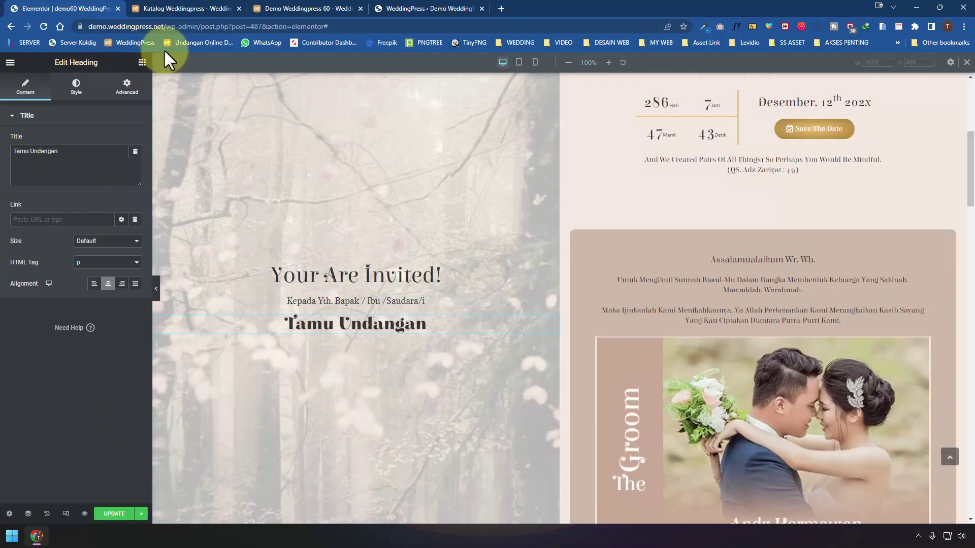
pyautogui.click(141, 63)
pyautogui.scroll(-10, 56, 429)
pyautogui.scroll(-15, 63, 435)
pyautogui.scroll(4, 32, 283)
pyautogui.scroll(-6, 71, 348)
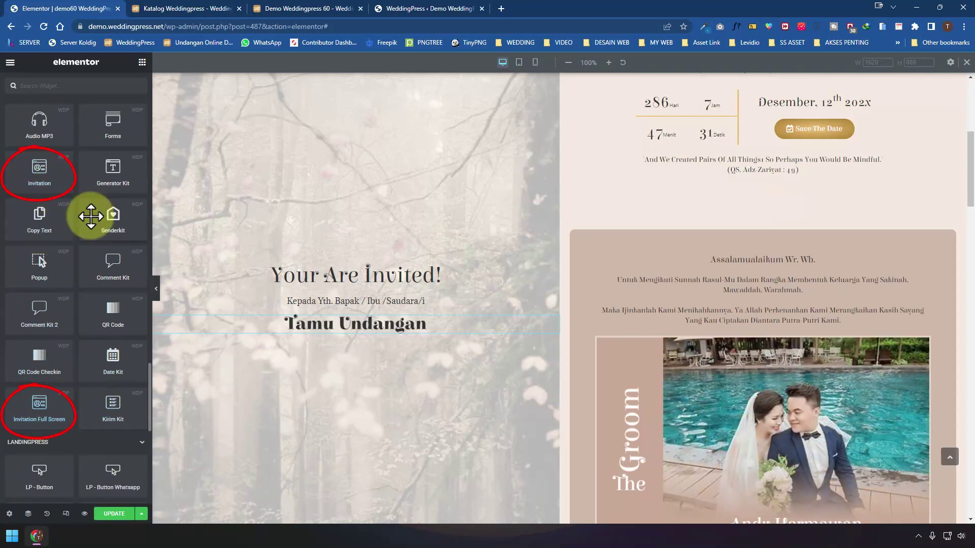
# Make the title of the "Tamu Undangan" heading on the cover dynamic, using the Request Parameter tag as its source
pyautogui.click(408, 327)
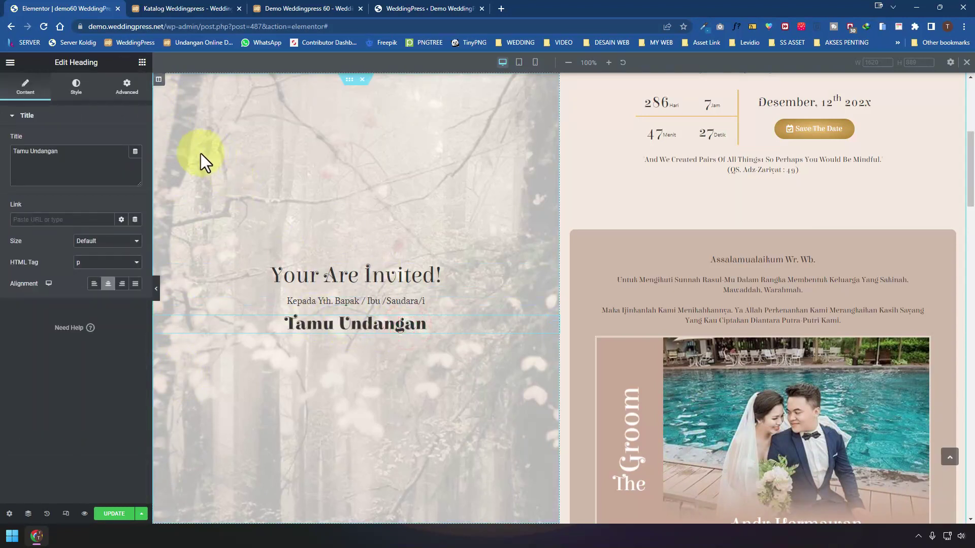
pyautogui.tripleClick(75, 162)
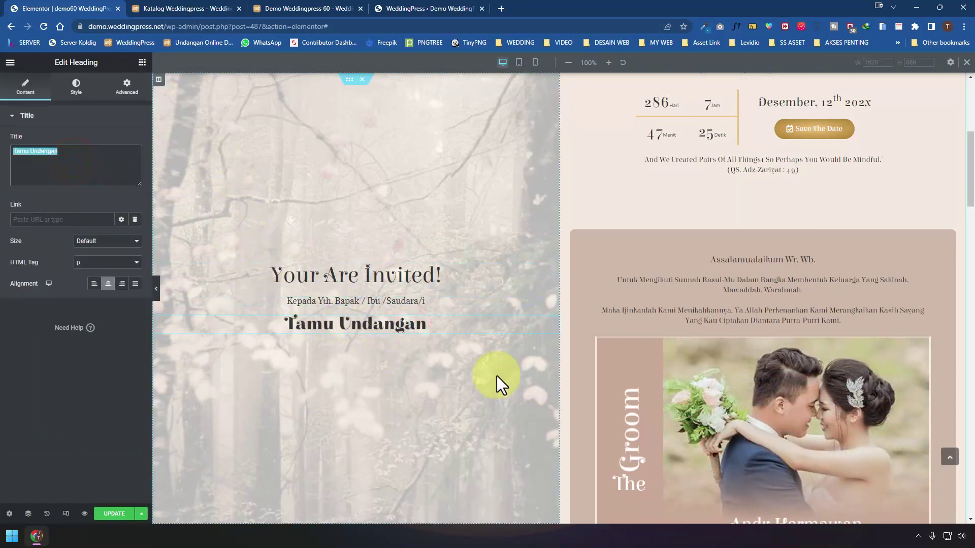
pyautogui.click(471, 323)
pyautogui.click(125, 168)
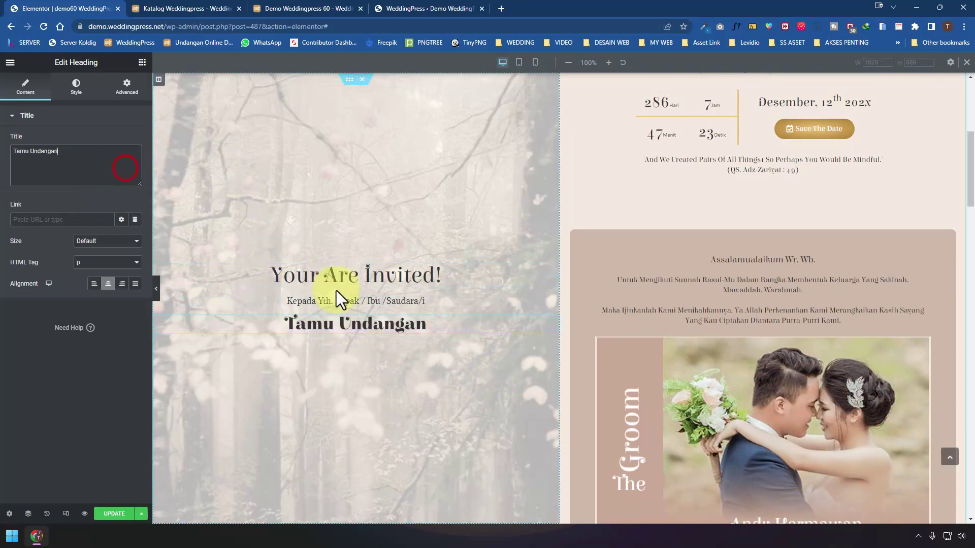
pyautogui.click(554, 320)
pyautogui.rightClick(448, 321)
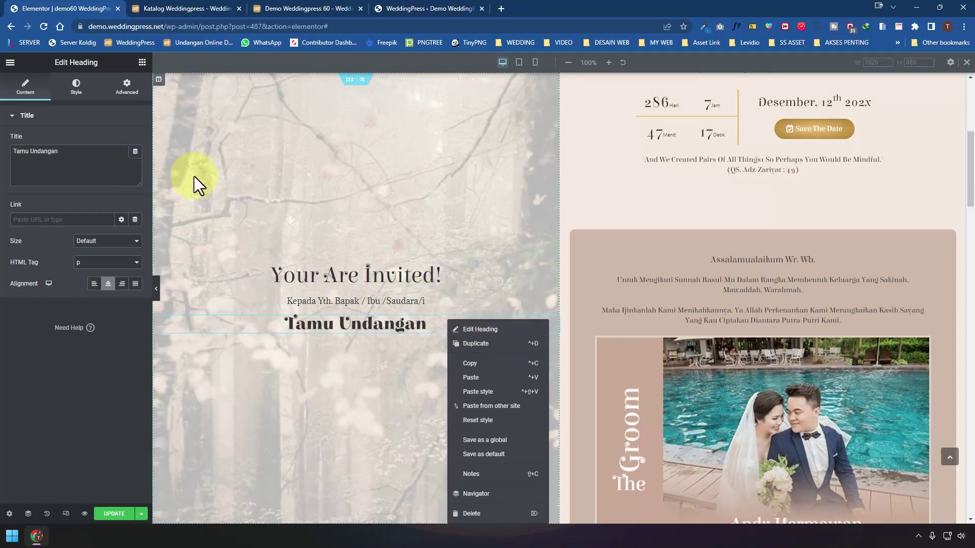
pyautogui.click(135, 156)
pyautogui.scroll(-4, 88, 251)
pyautogui.scroll(-3, 87, 251)
pyautogui.click(79, 221)
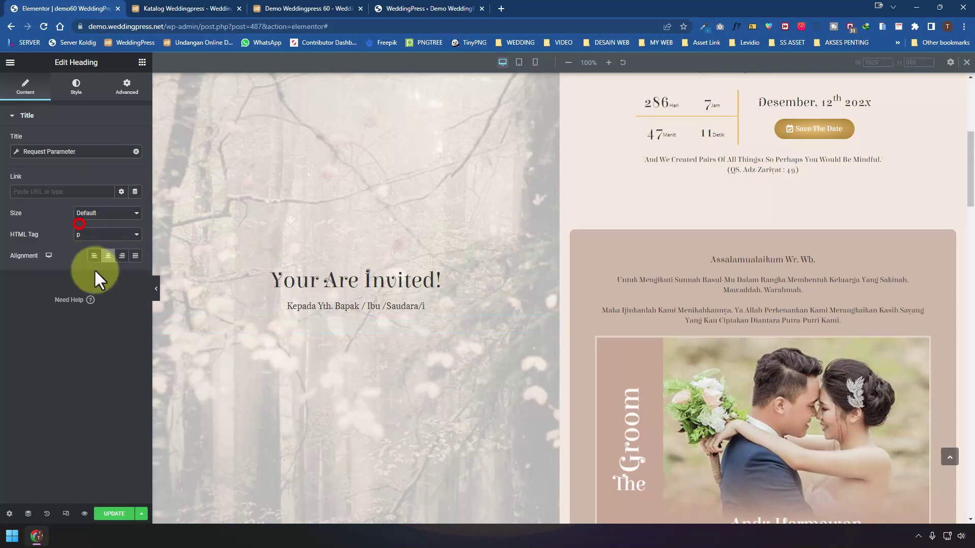
# Configure the heading's Request Parameter with type Get, parameter name "to" and fallback text "Tamu Undangan", and review both settings
pyautogui.click(15, 151)
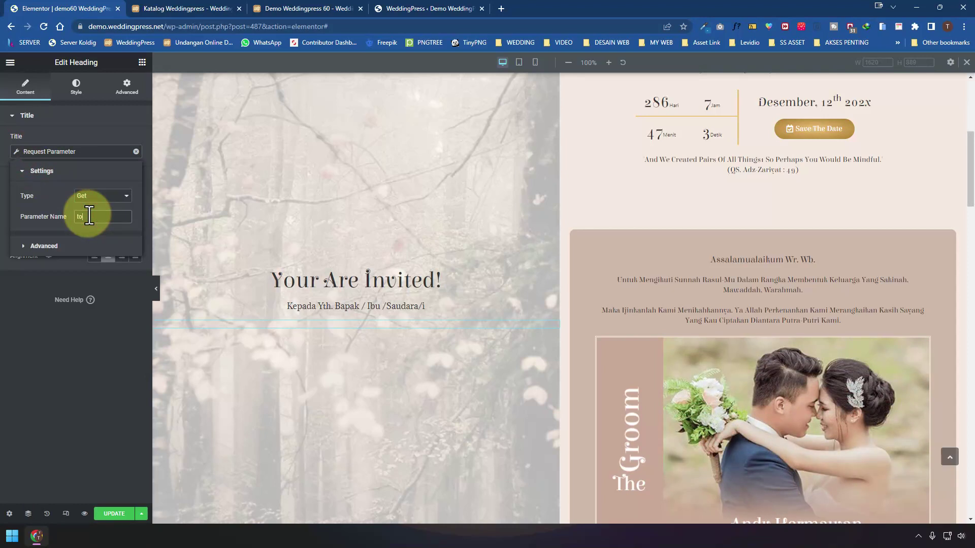
pyautogui.click(46, 246)
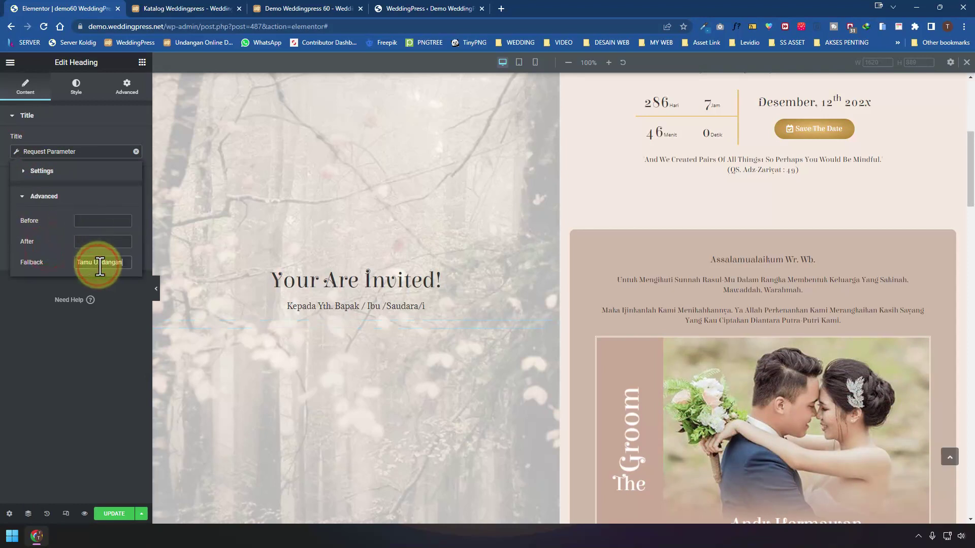
pyautogui.click(291, 376)
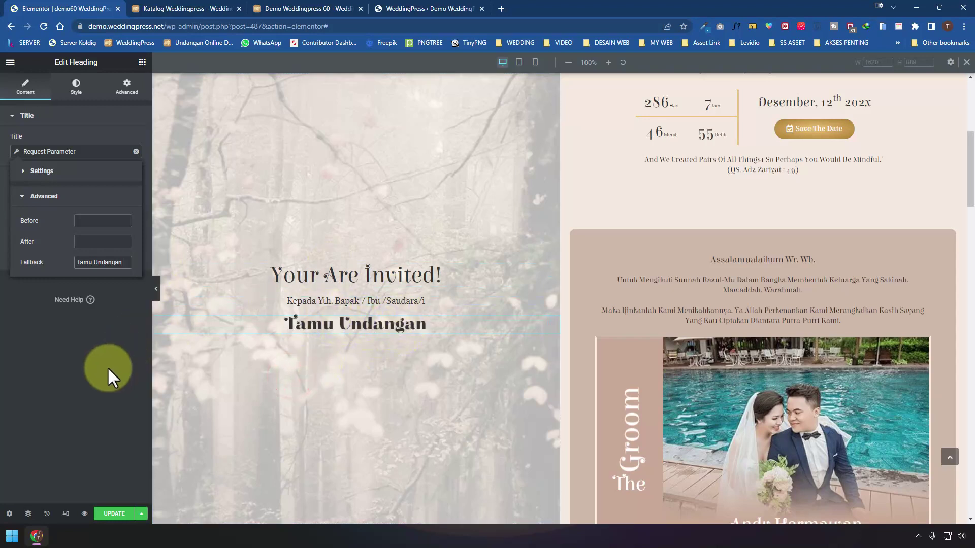
pyautogui.click(116, 262)
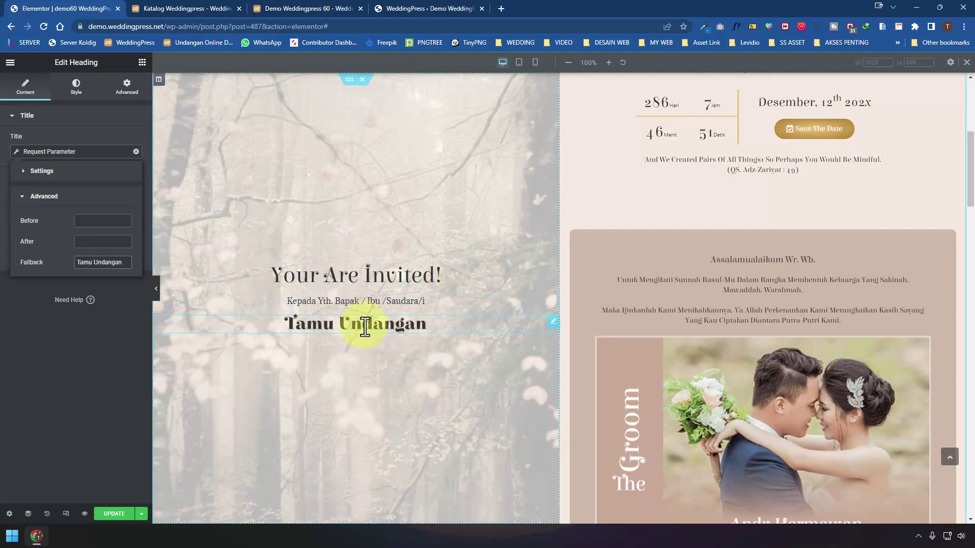
pyautogui.click(21, 196)
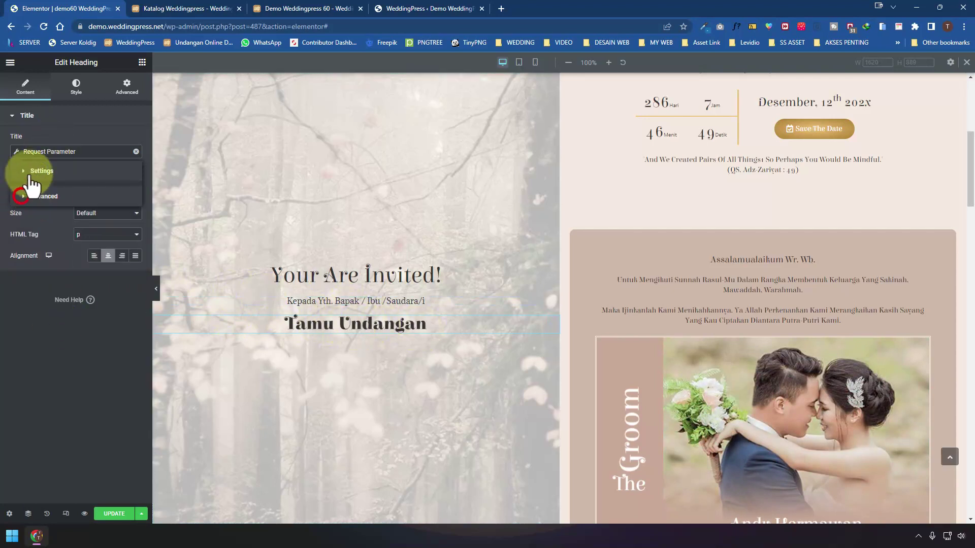
pyautogui.click(23, 172)
pyautogui.click(96, 217)
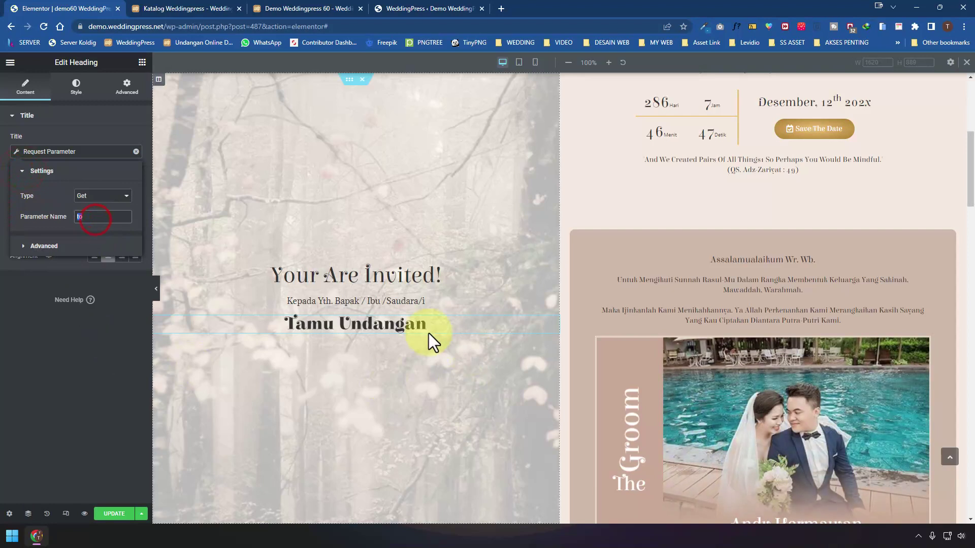
# Update the post, open its preview and reload it with the address query replaced by "to=" and a guest's name
pyautogui.click(116, 514)
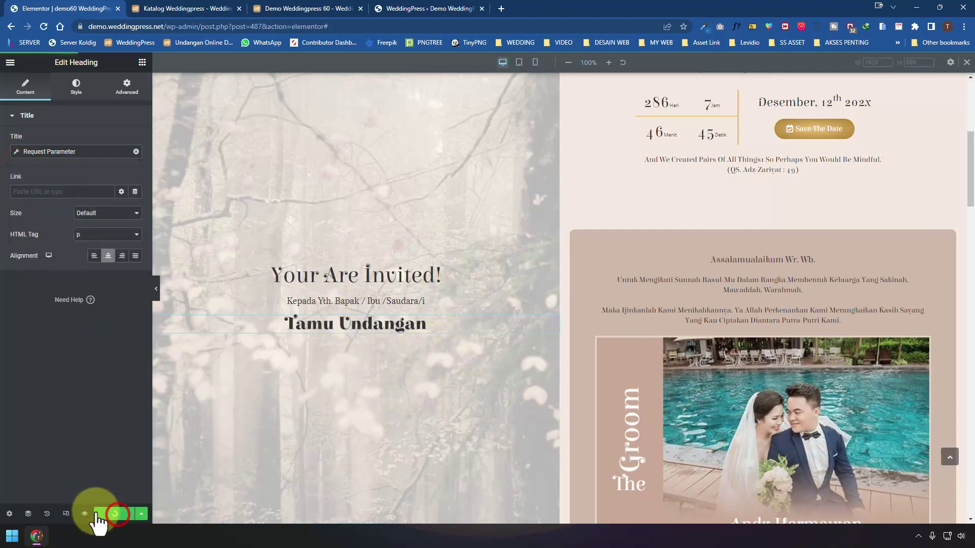
pyautogui.click(85, 514)
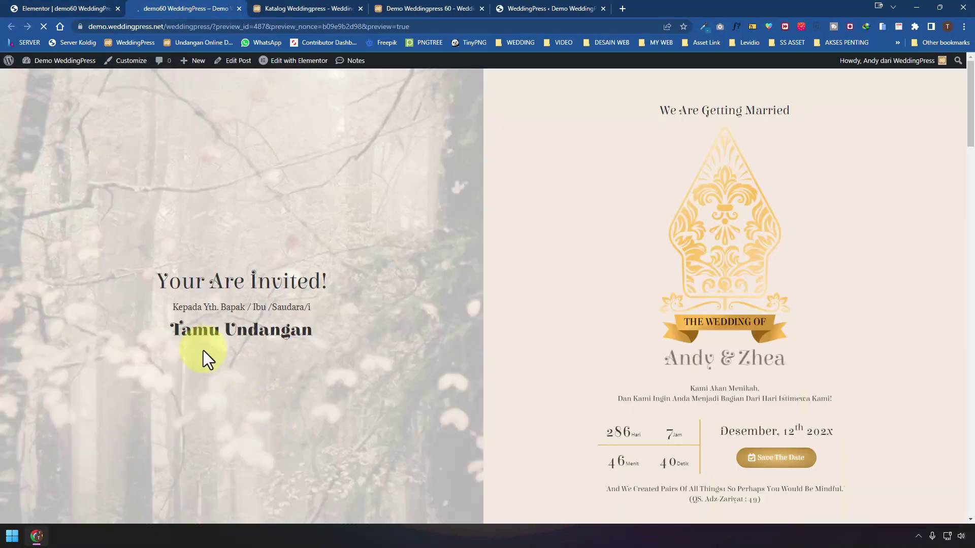
pyautogui.moveTo(217, 28); pyautogui.dragTo(627, 28)
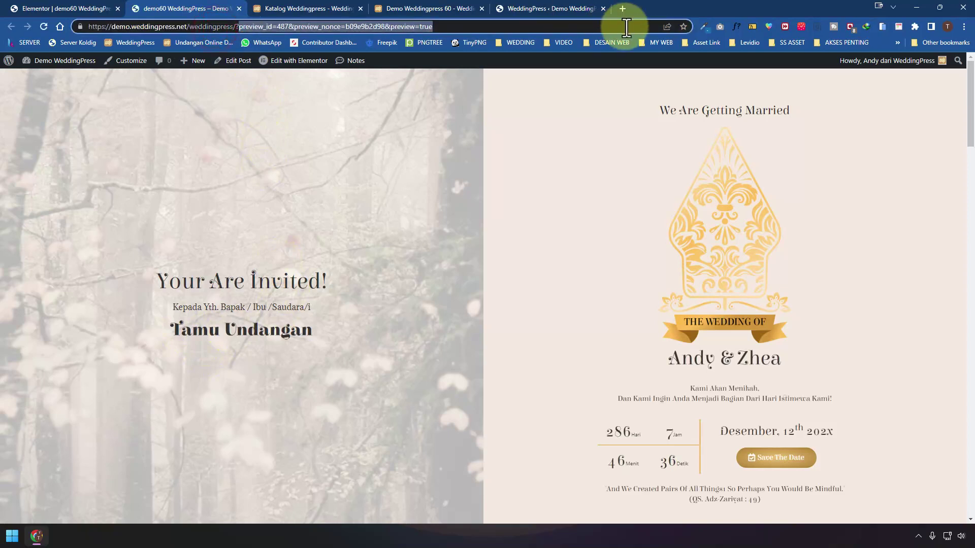
pyautogui.write('to=Andy dari Wedd')
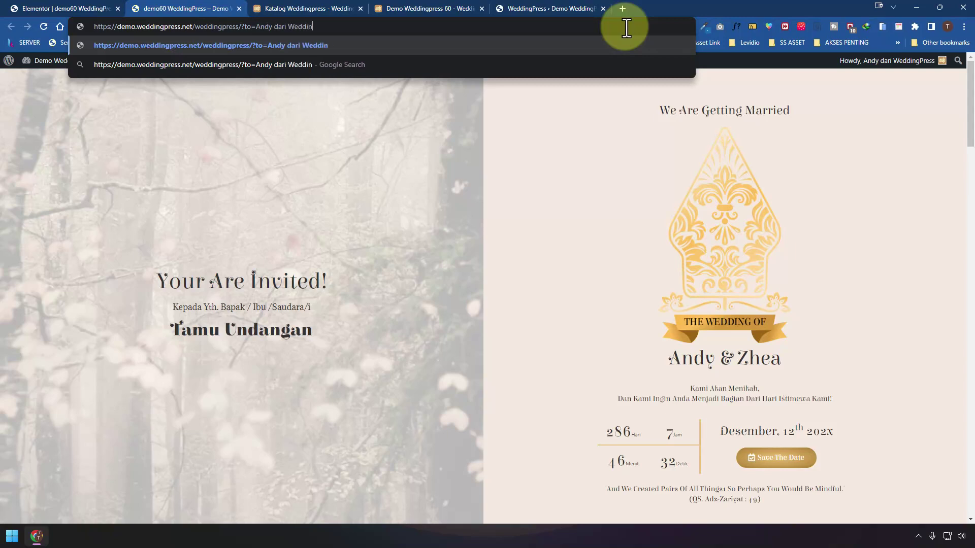
pyautogui.press('Return')
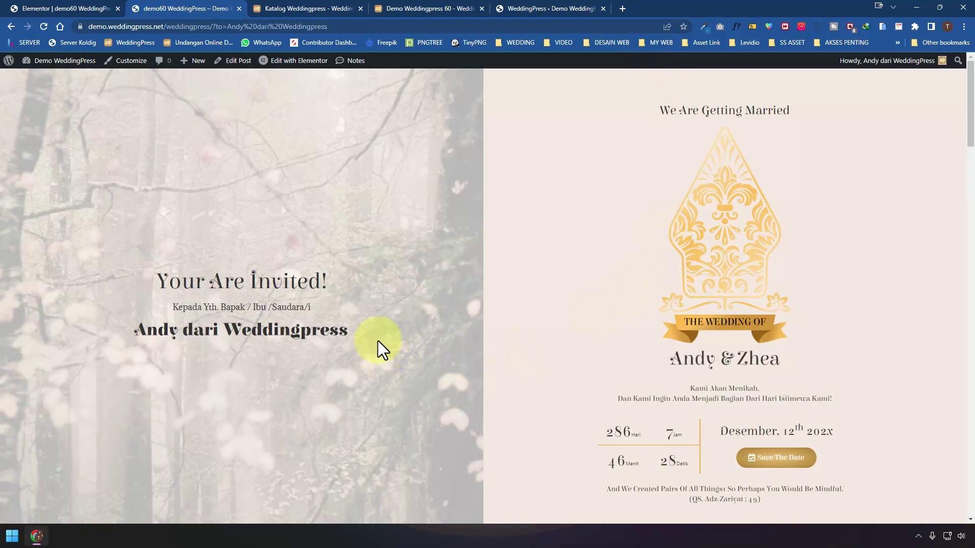
# Compare the guest name on the invitation cover with the value of the "to" parameter in the page address
pyautogui.moveTo(380, 342); pyautogui.dragTo(144, 337)
pyautogui.moveTo(363, 26); pyautogui.dragTo(212, 26)
pyautogui.click(313, 307)
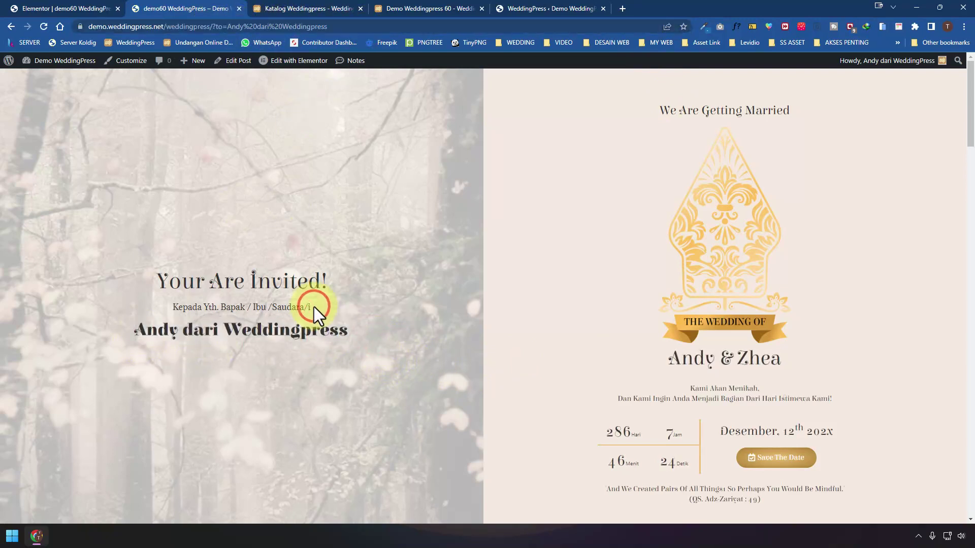